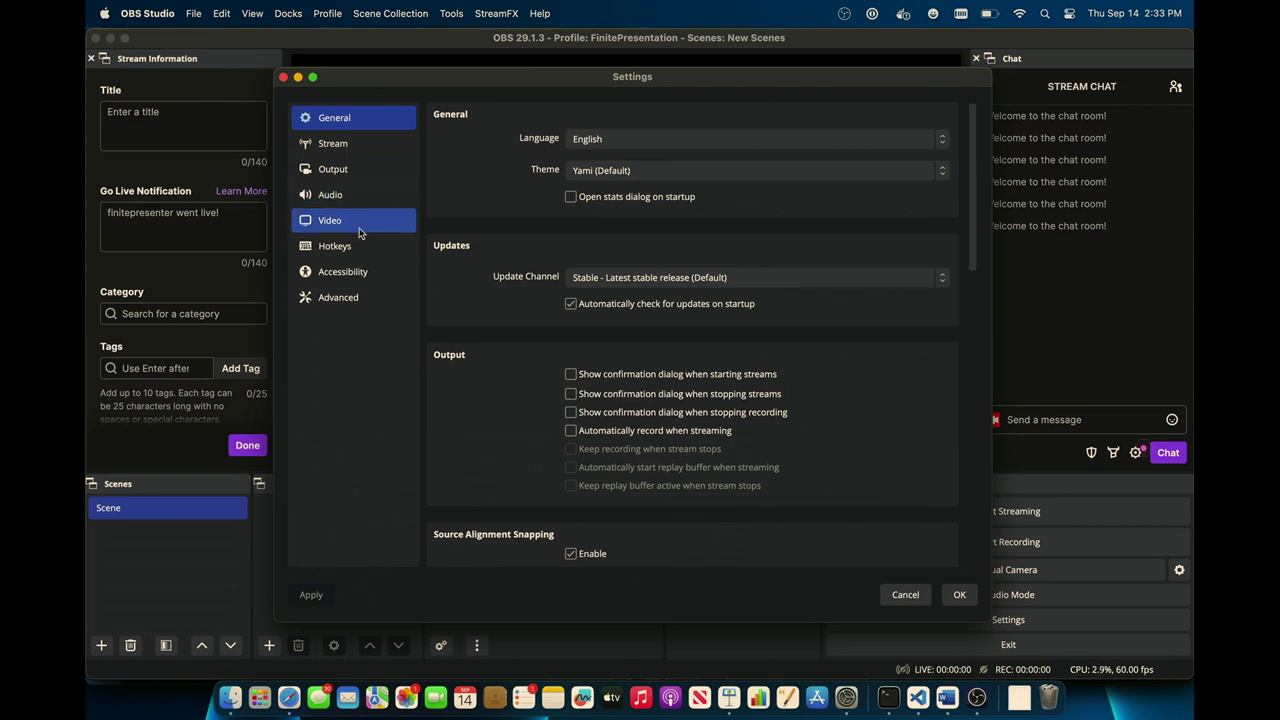
# Review the Twitch stream service settings and close the settings window
pyautogui.click(365, 143)
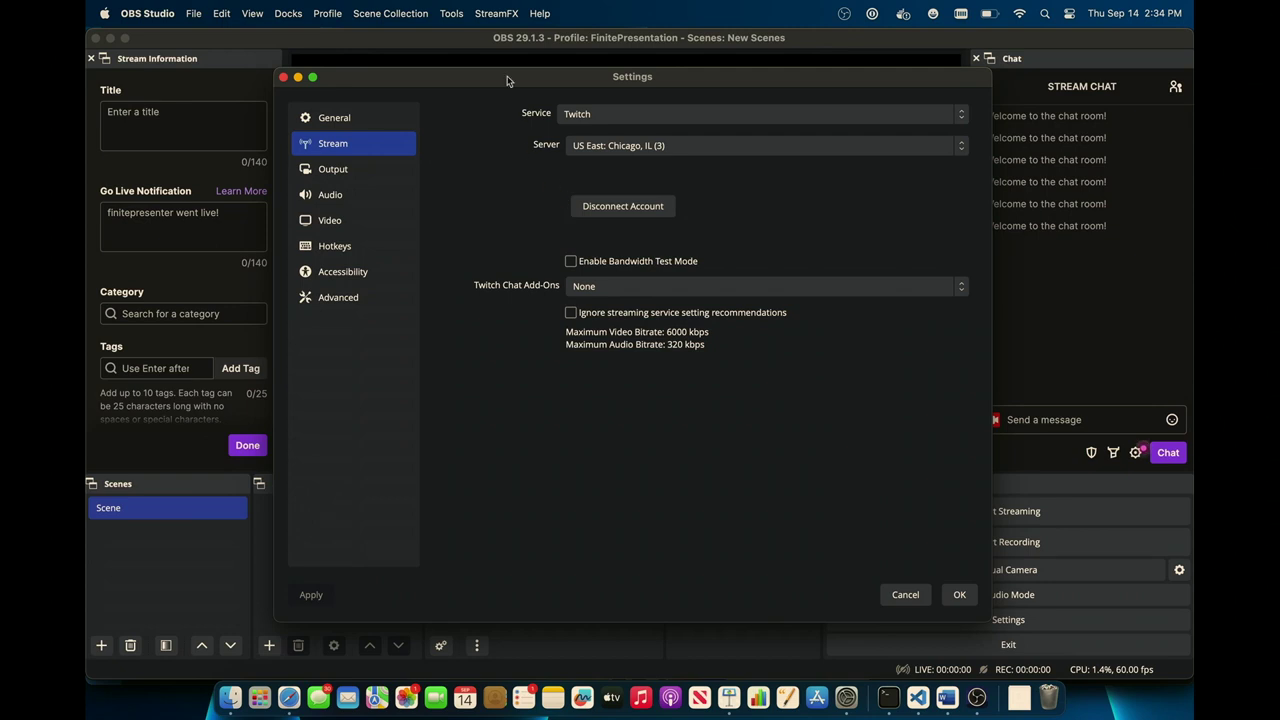
pyautogui.click(283, 77)
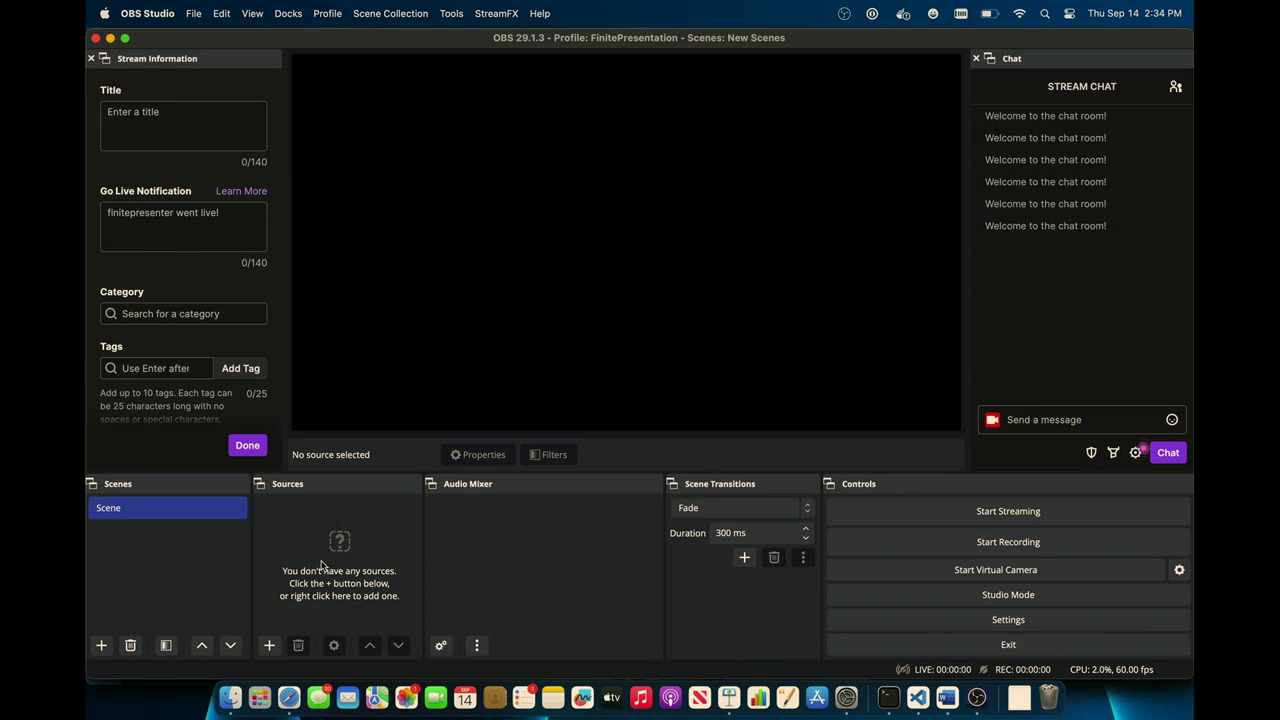
# Rename the existing scene to "Talking"
pyautogui.rightClick(145, 513)
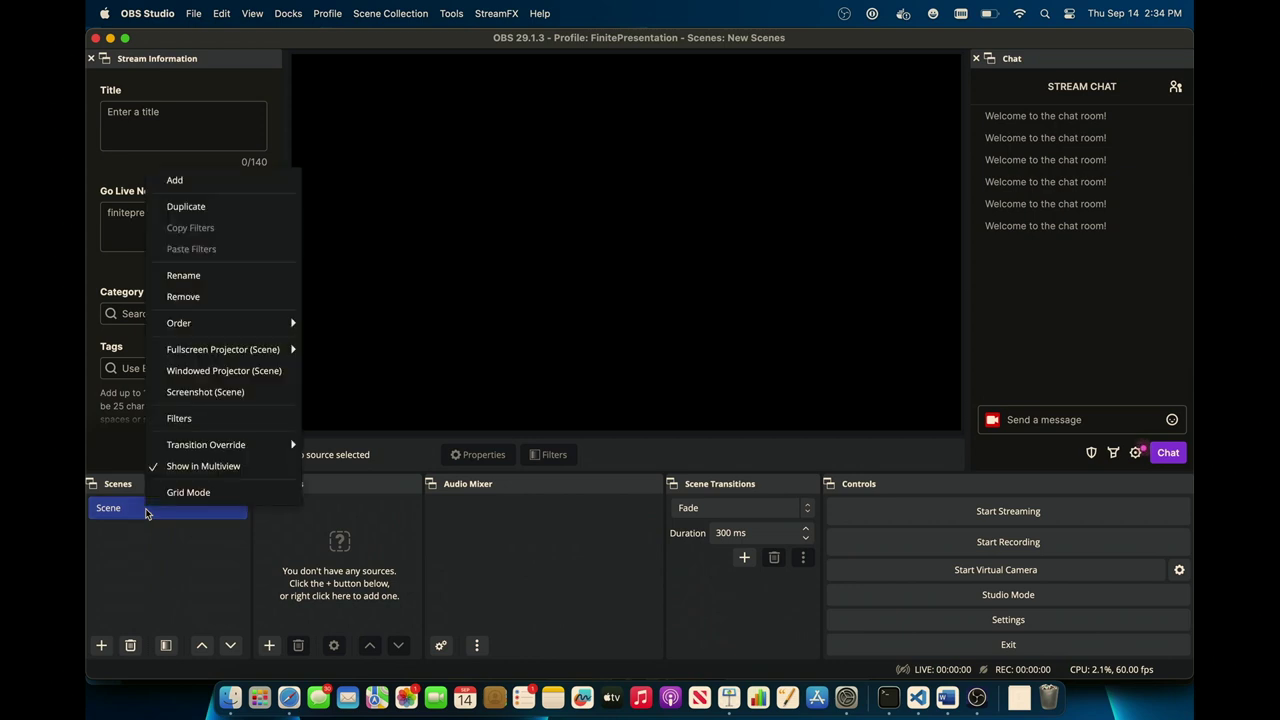
pyautogui.click(188, 276)
pyautogui.write('T')
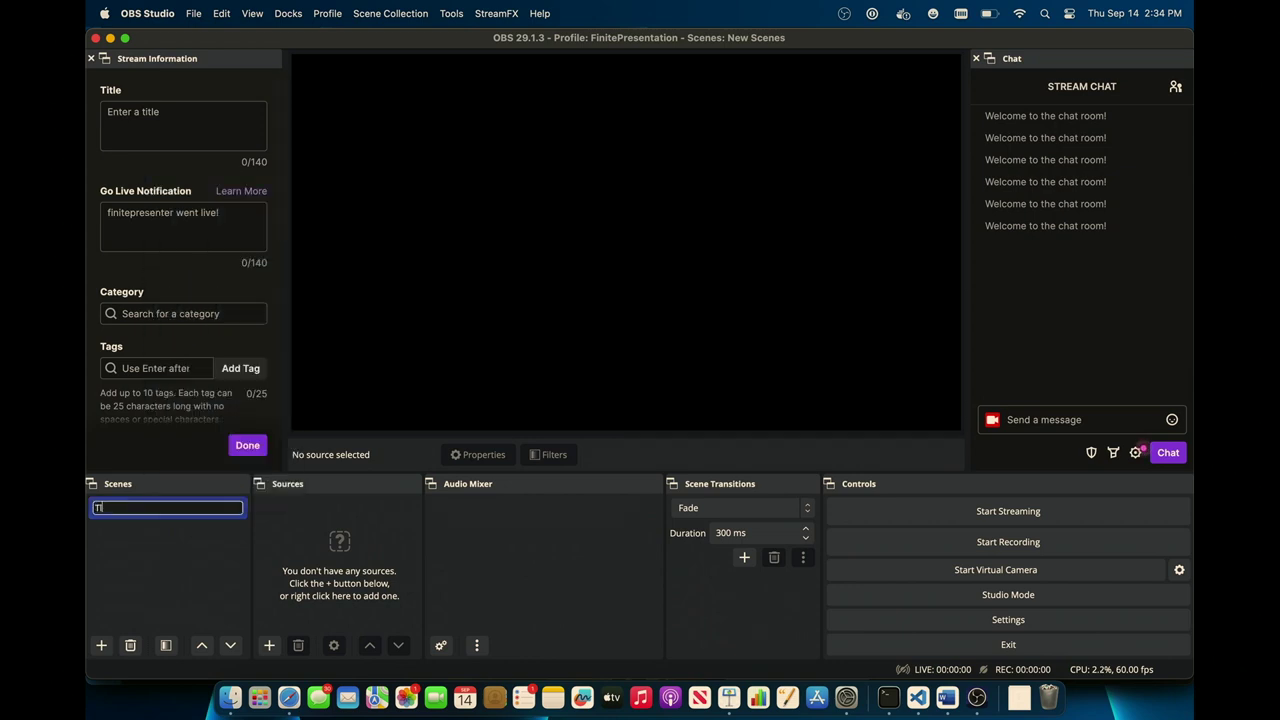
pyautogui.write('alking')
pyautogui.press('Return')
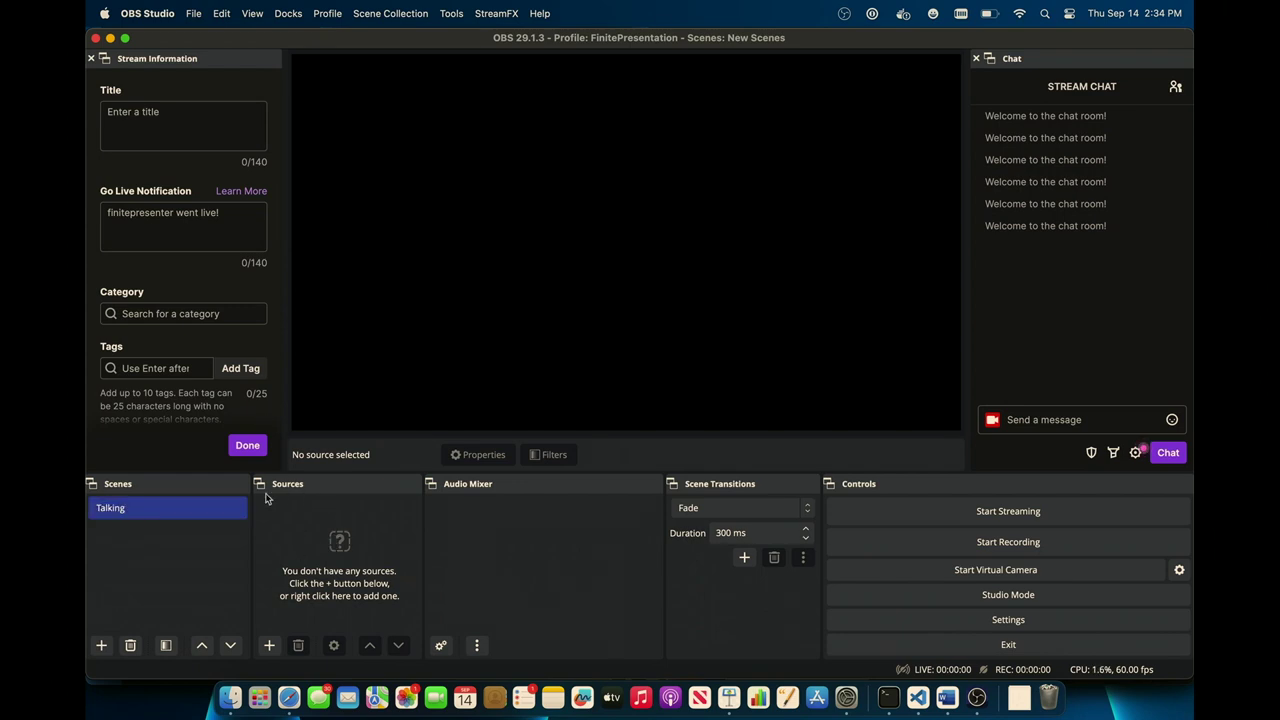
# Add an Audio Input Capture source named "Mic" to the Talking scene, using the MacBook Pro Microphone
pyautogui.click(268, 645)
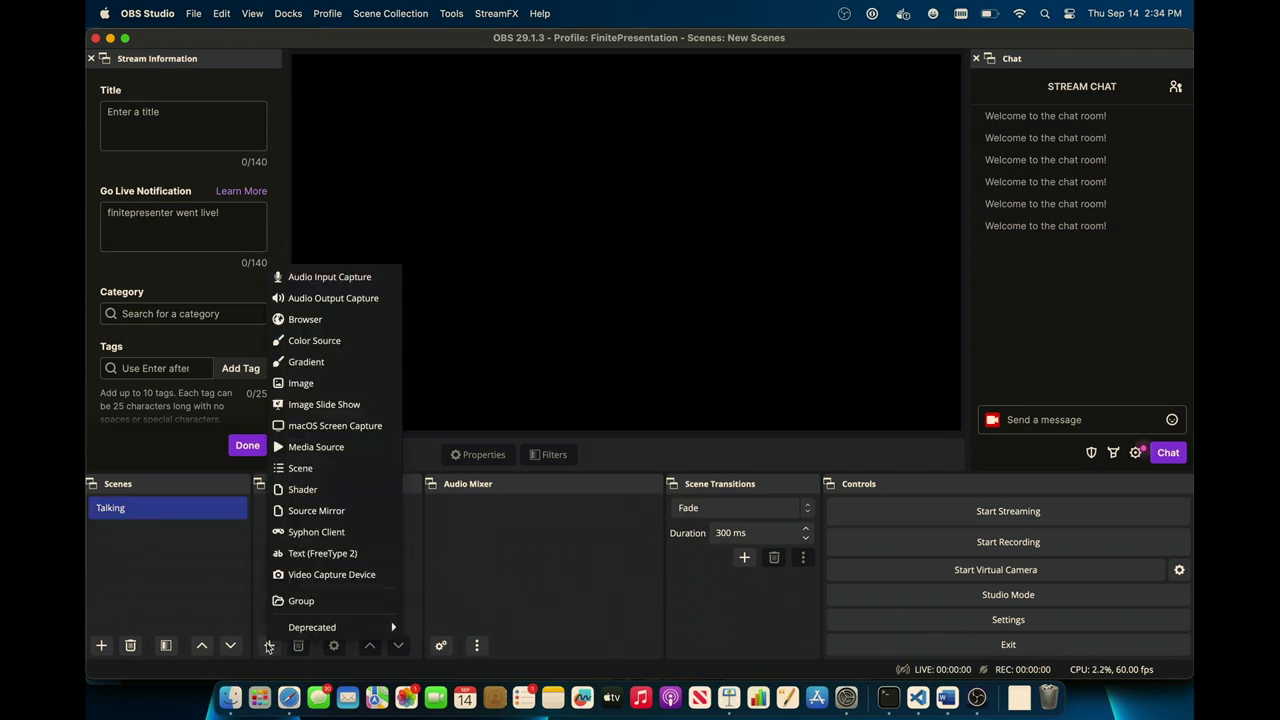
pyautogui.click(335, 280)
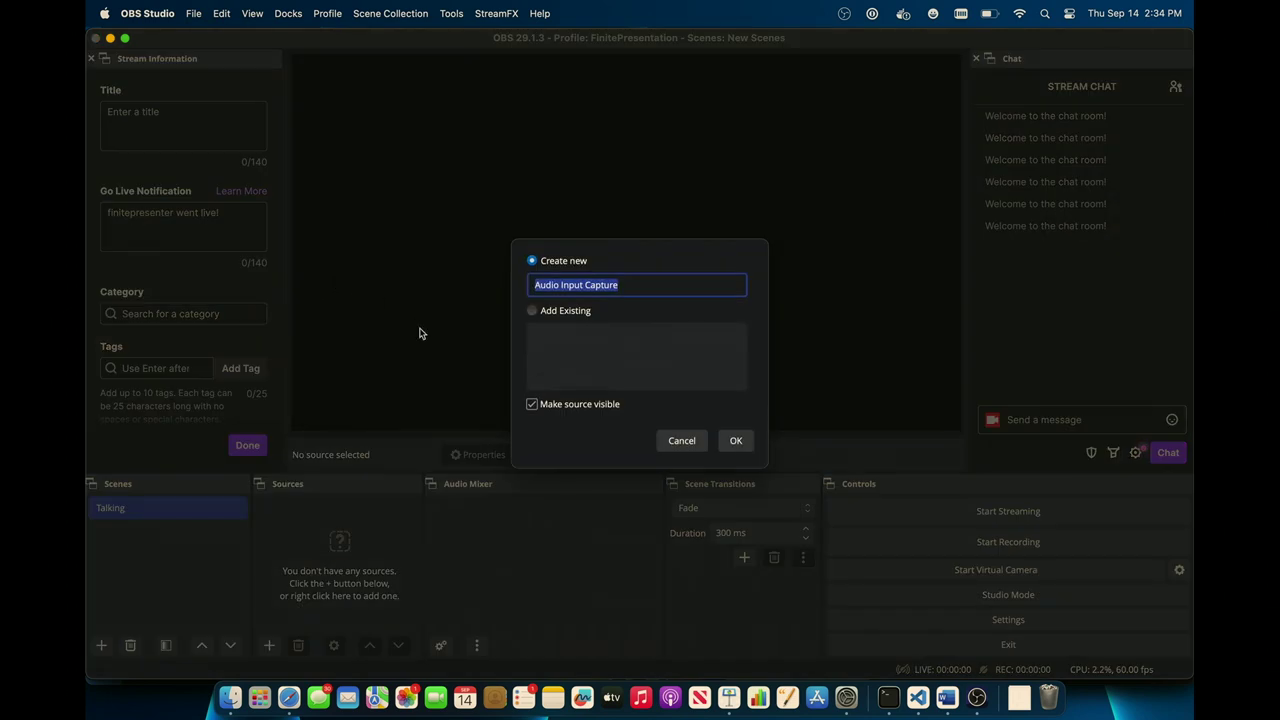
pyautogui.write('Mic')
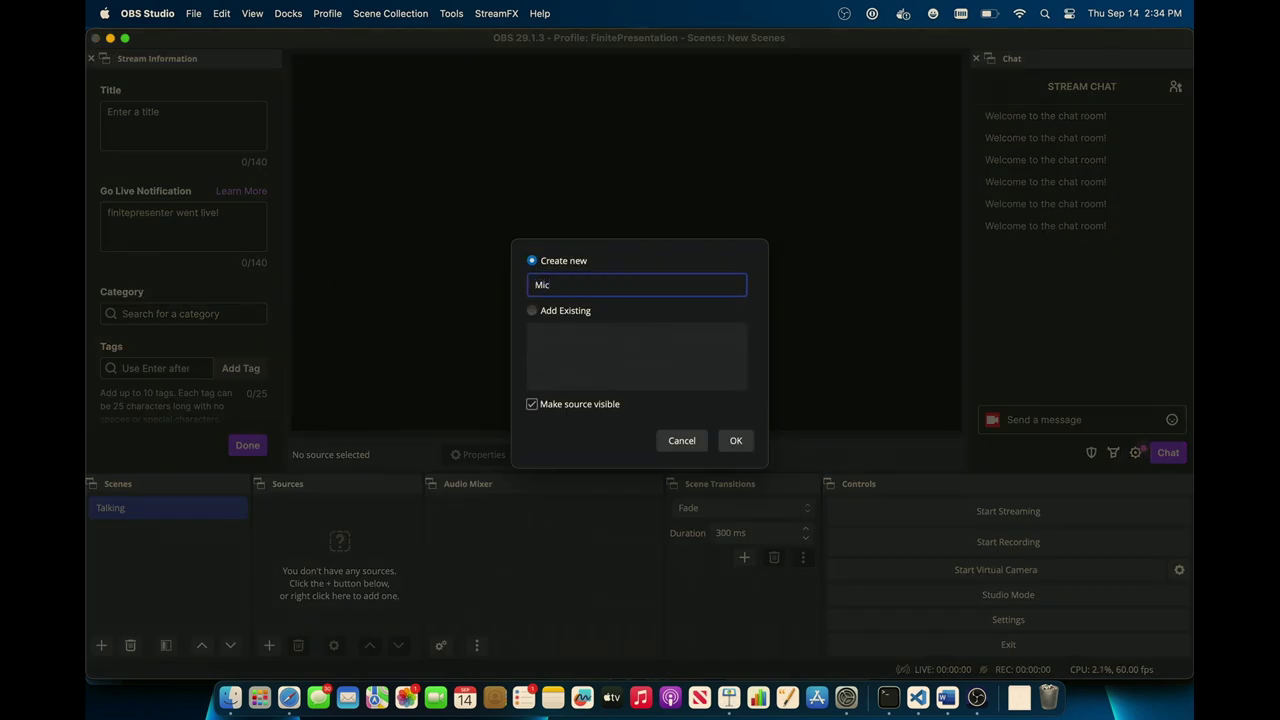
pyautogui.press('Return')
pyautogui.click(581, 139)
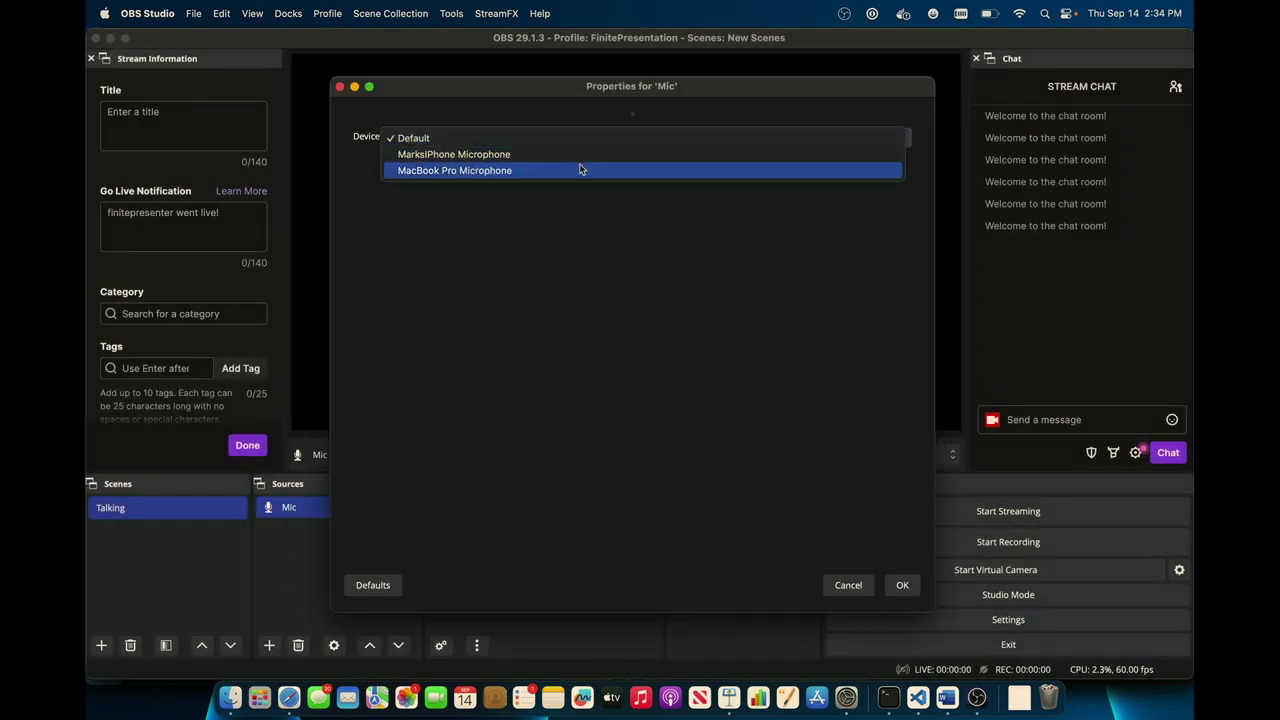
pyautogui.click(579, 170)
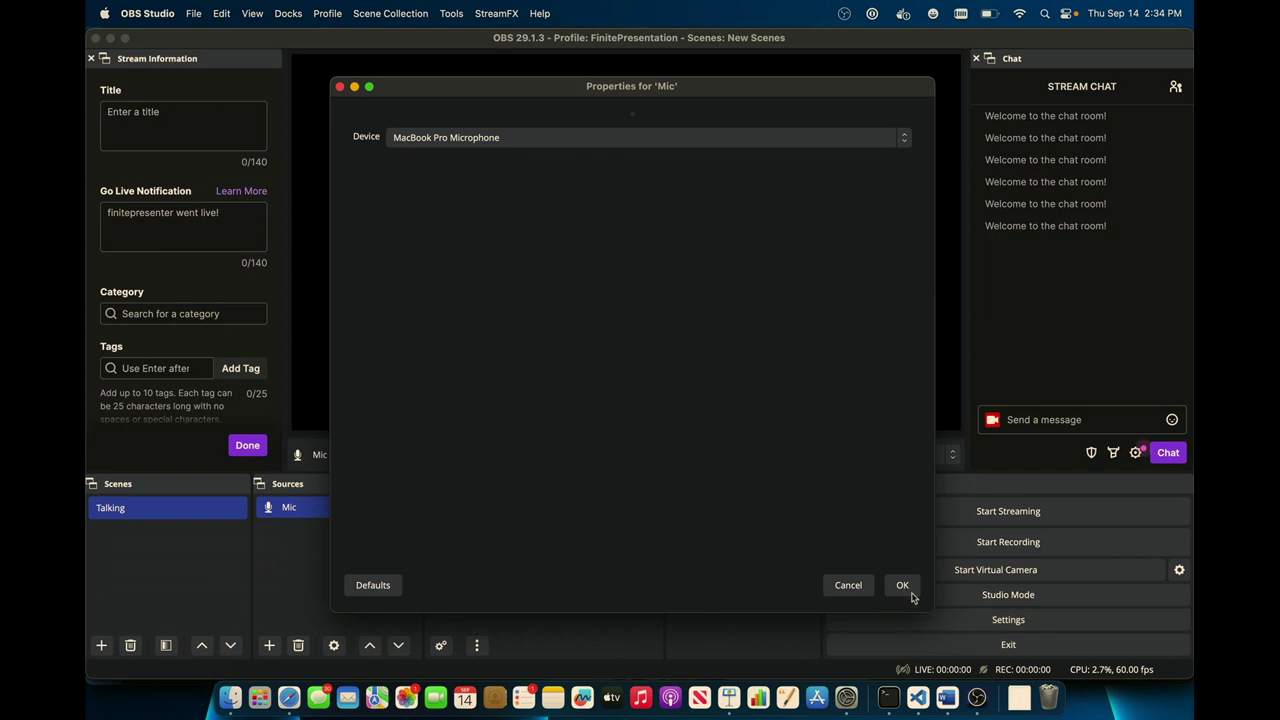
pyautogui.click(902, 586)
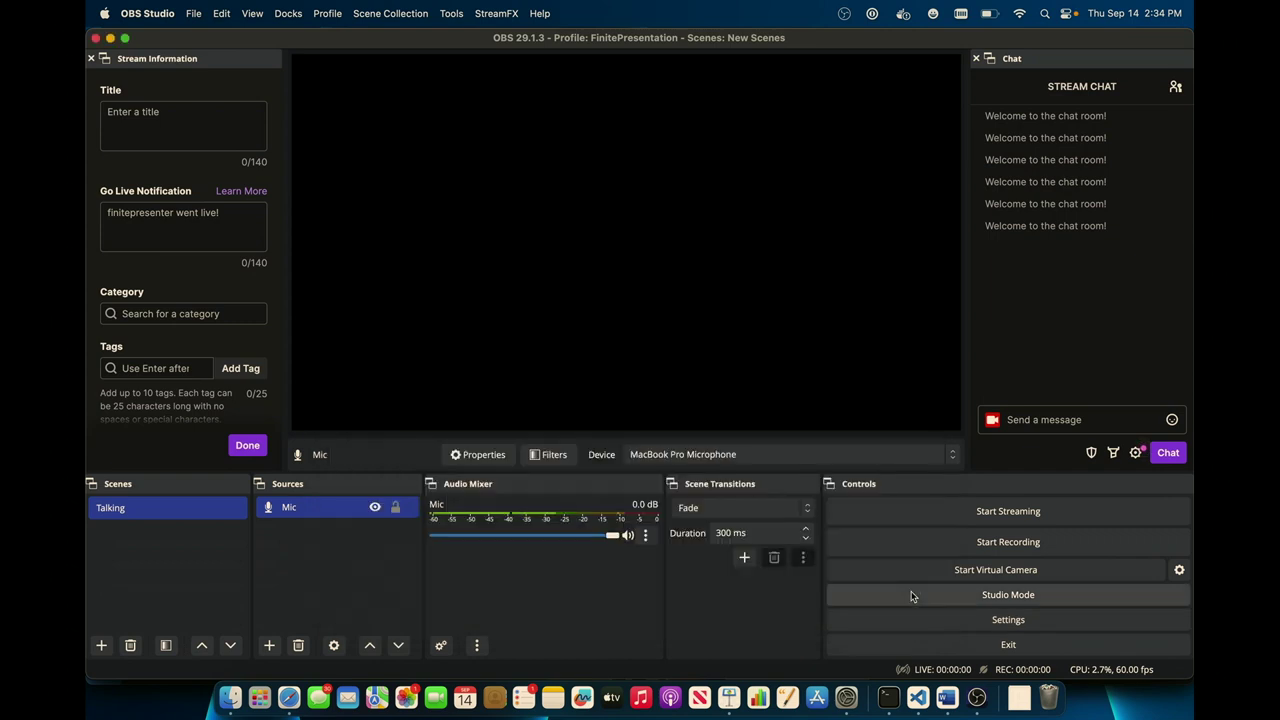
# Add a Video Capture Device source named "Webcam" to the Talking scene, using the FaceTime HD Camera
pyautogui.click(268, 645)
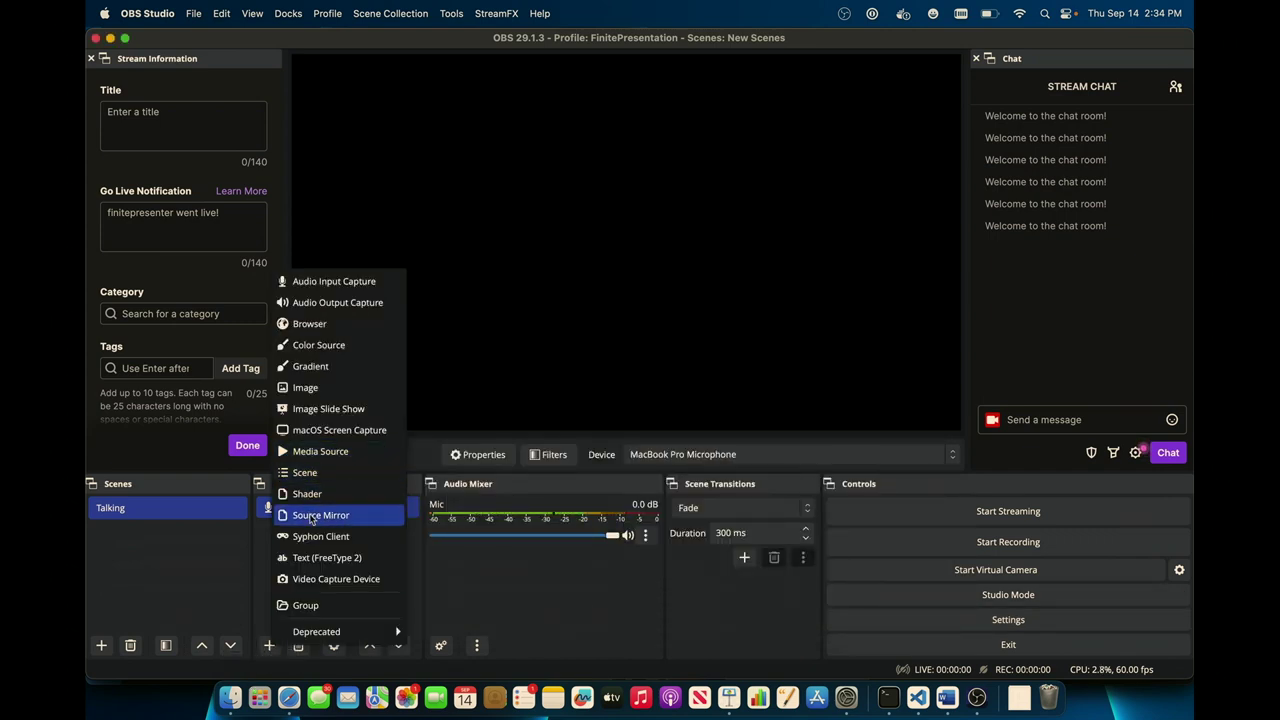
pyautogui.click(322, 582)
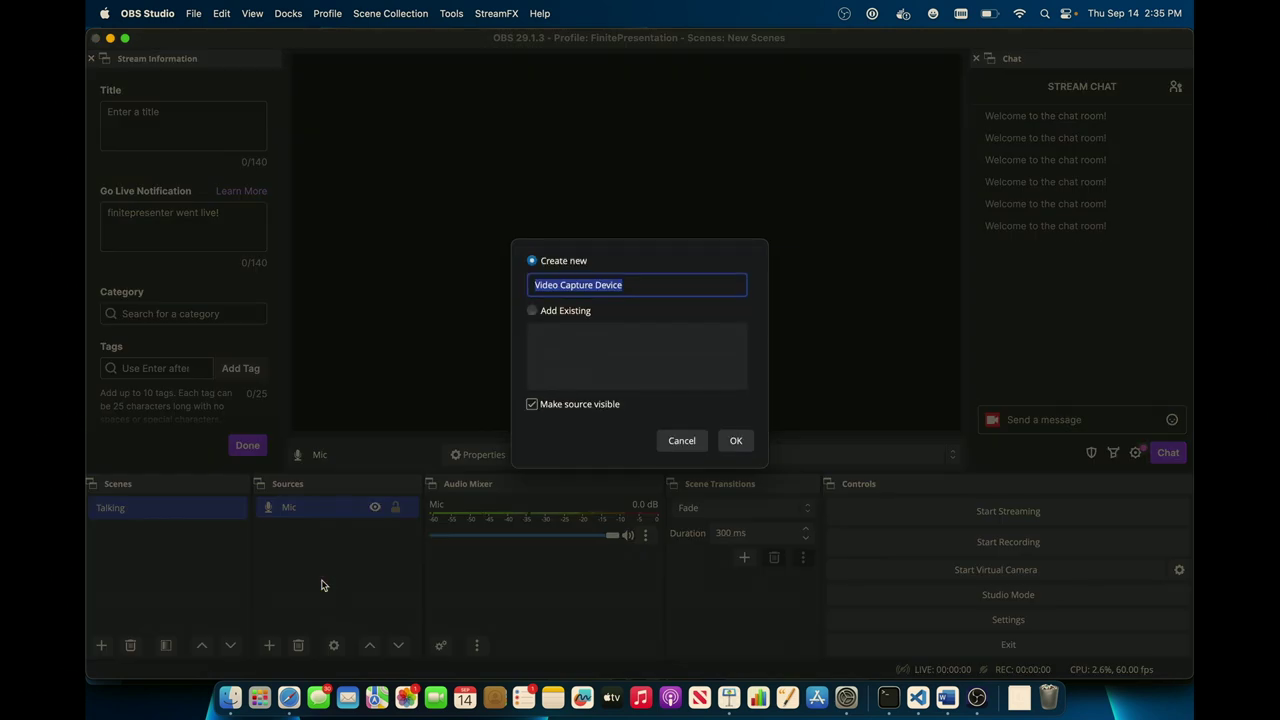
pyautogui.write('Webcam')
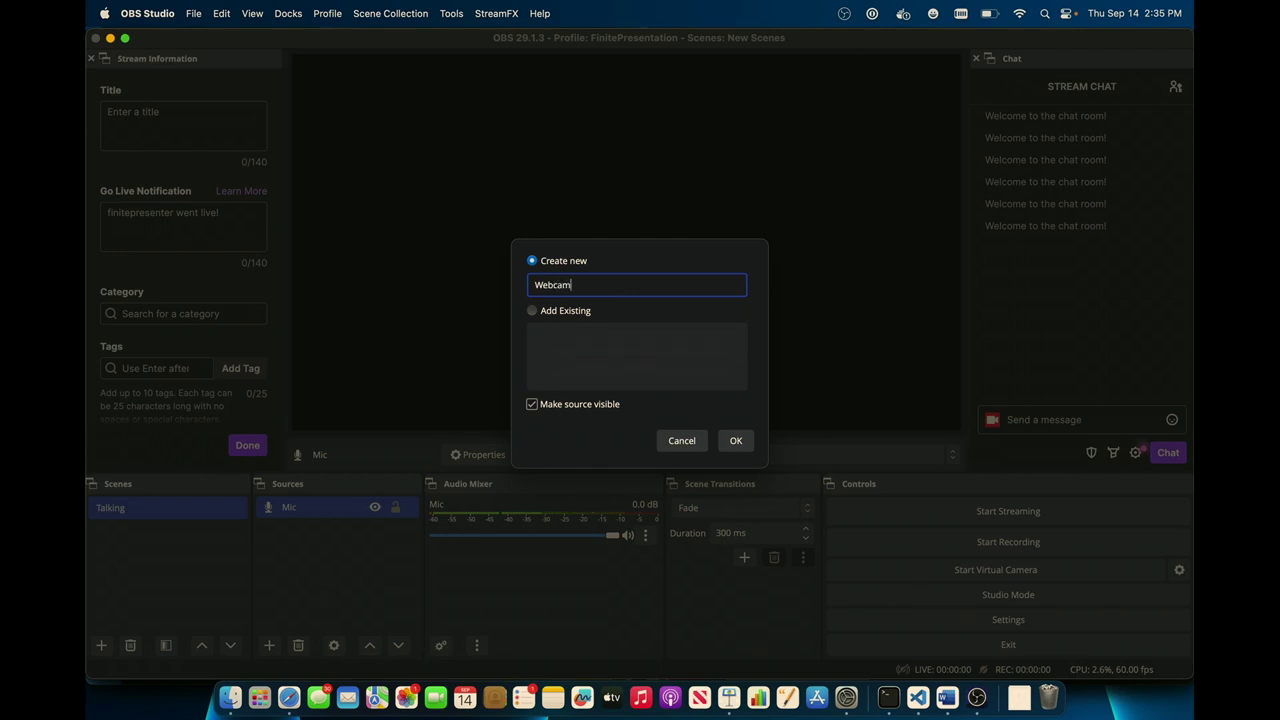
pyautogui.press('Return')
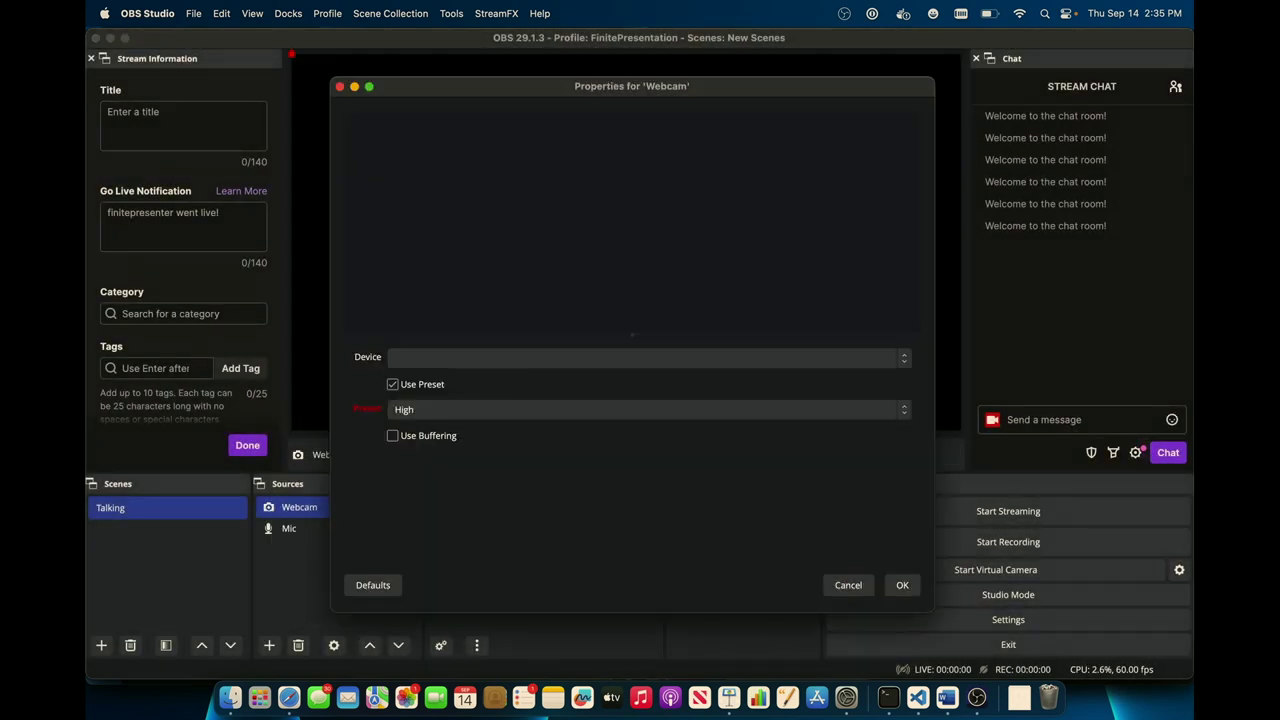
pyautogui.click(684, 360)
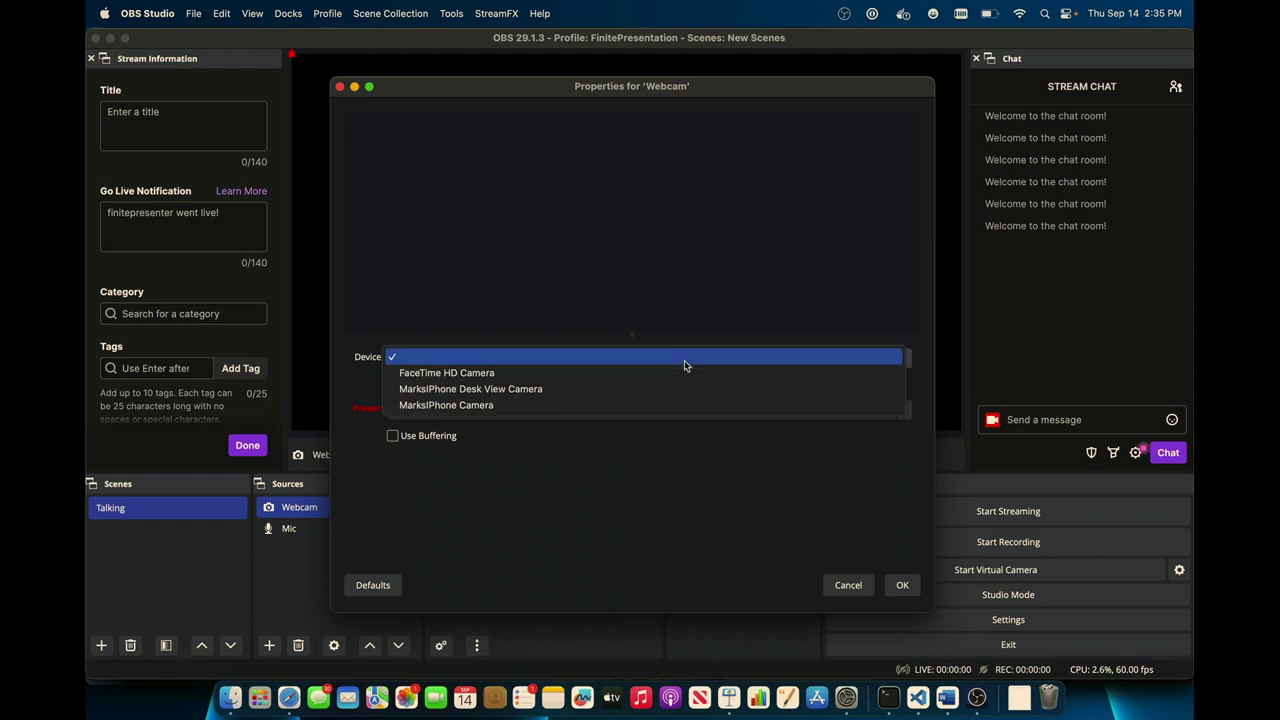
pyautogui.click(679, 373)
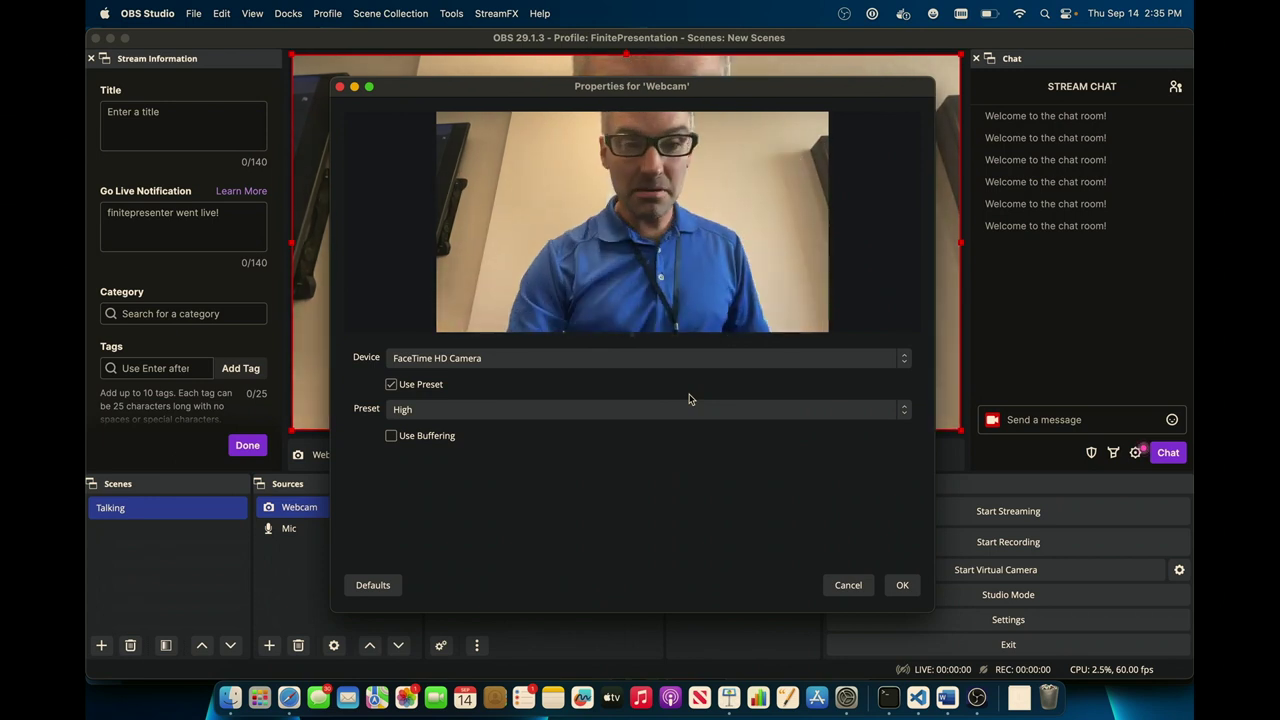
pyautogui.click(900, 585)
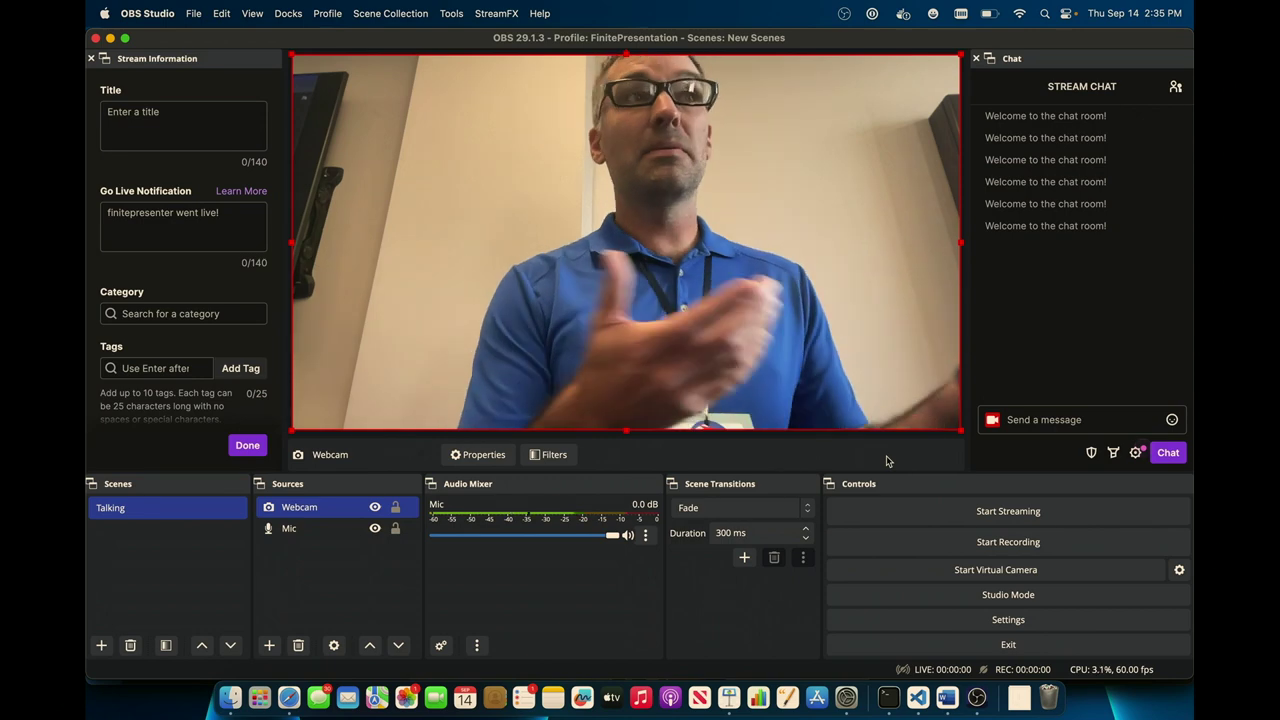
# Create a second scene named "Coding"
pyautogui.click(102, 647)
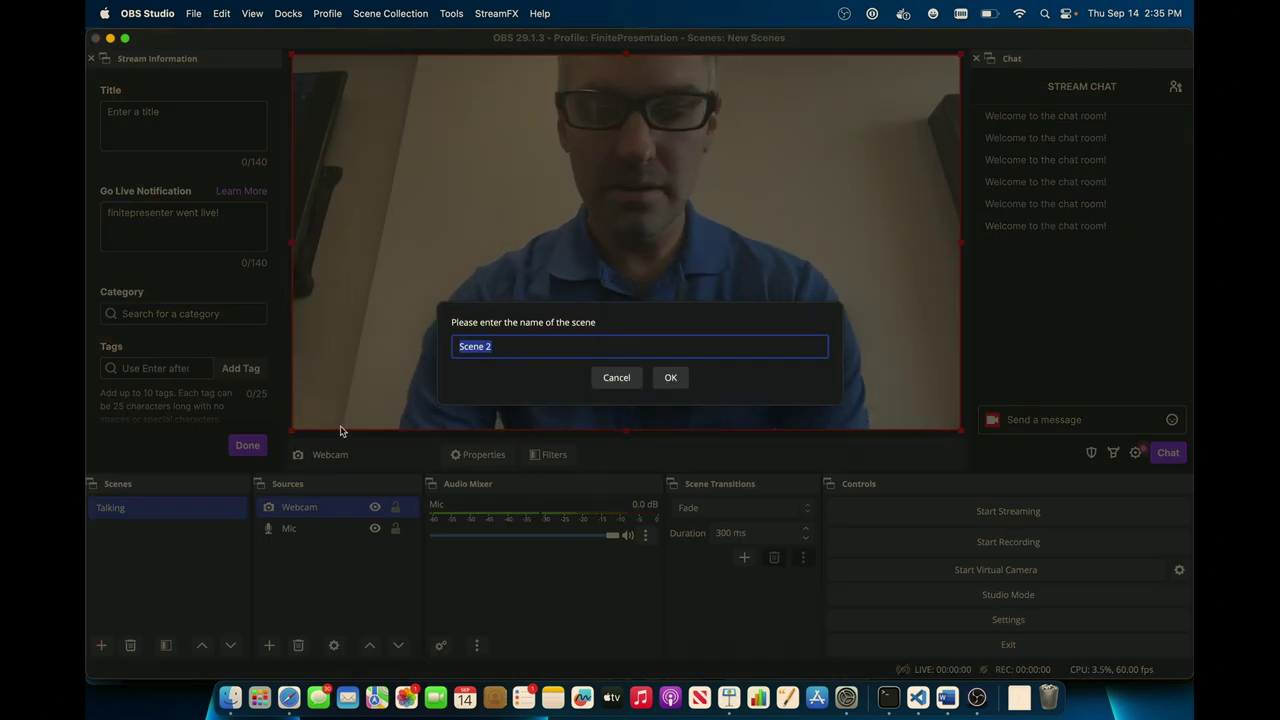
pyautogui.write('Cod')
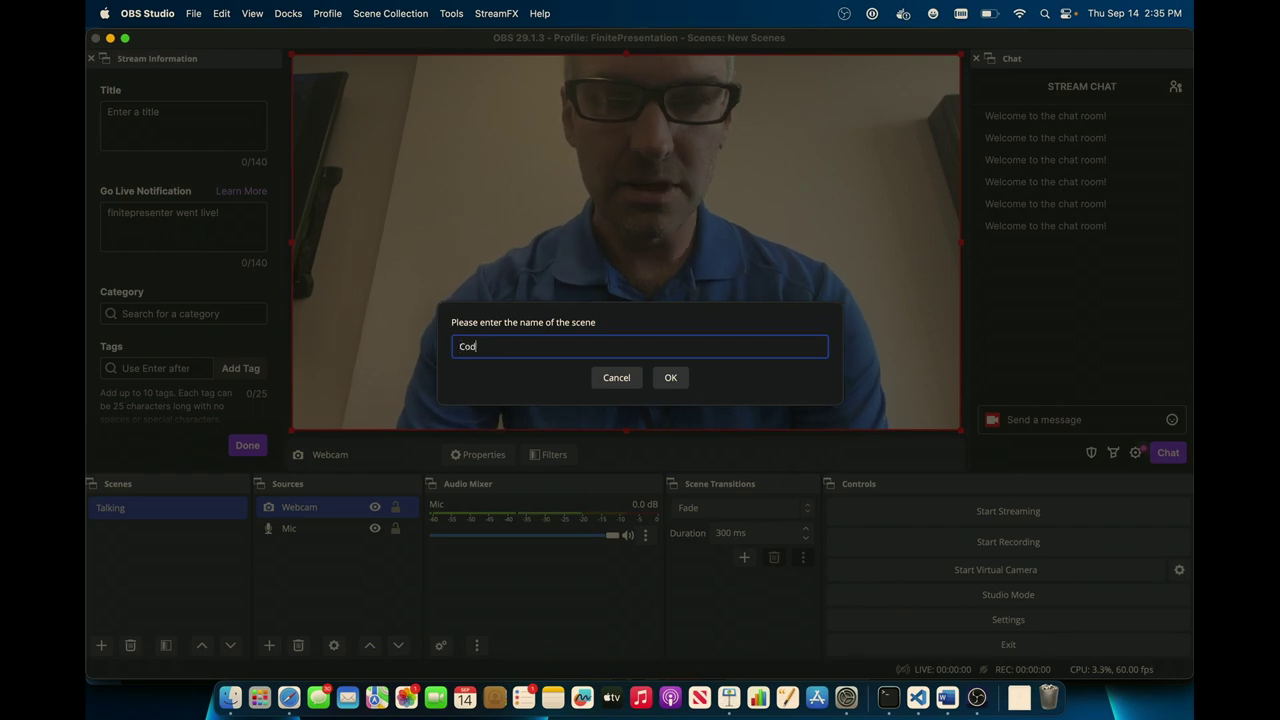
pyautogui.write('ing')
pyautogui.press('Return')
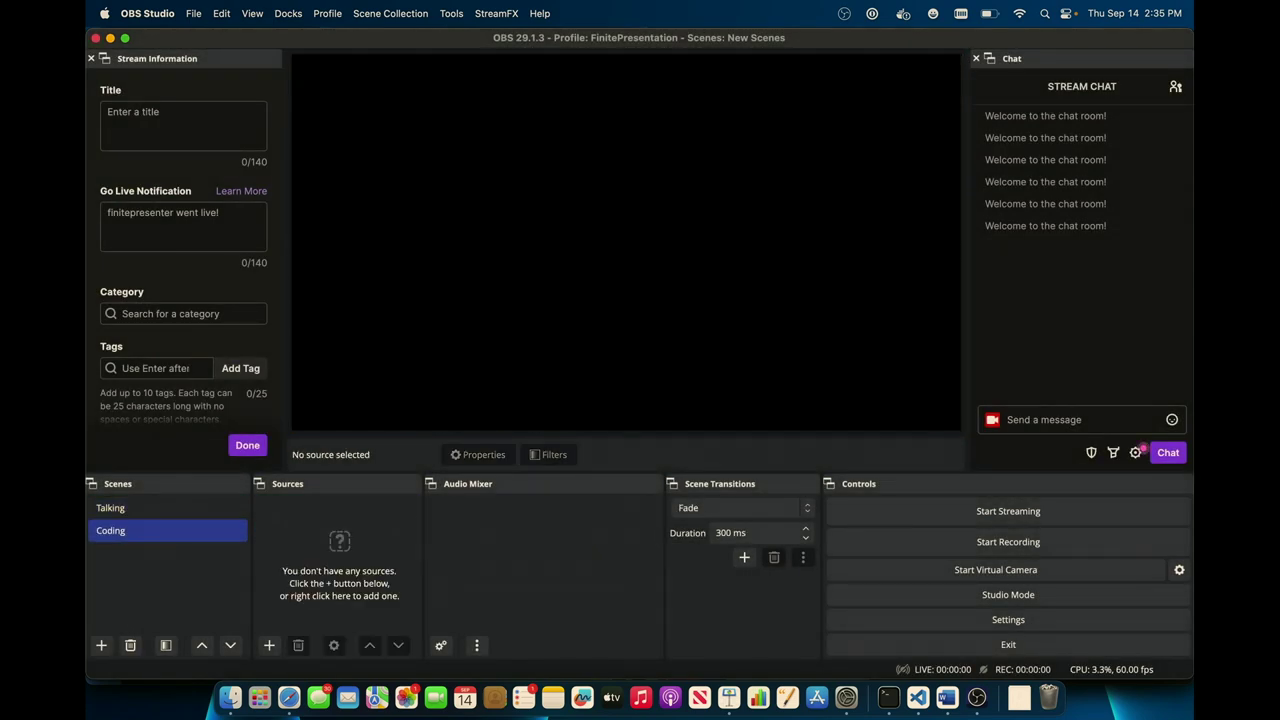
# Add the existing Mic audio input source to the Coding scene
pyautogui.click(269, 645)
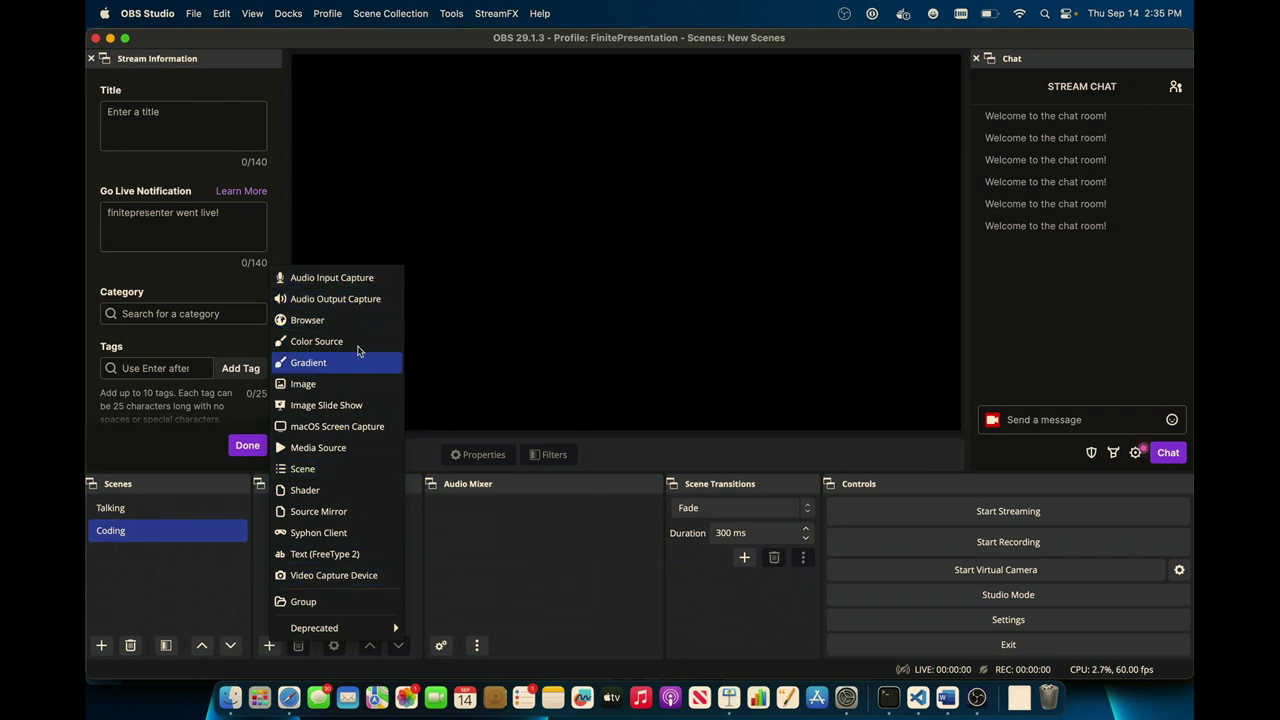
pyautogui.click(358, 284)
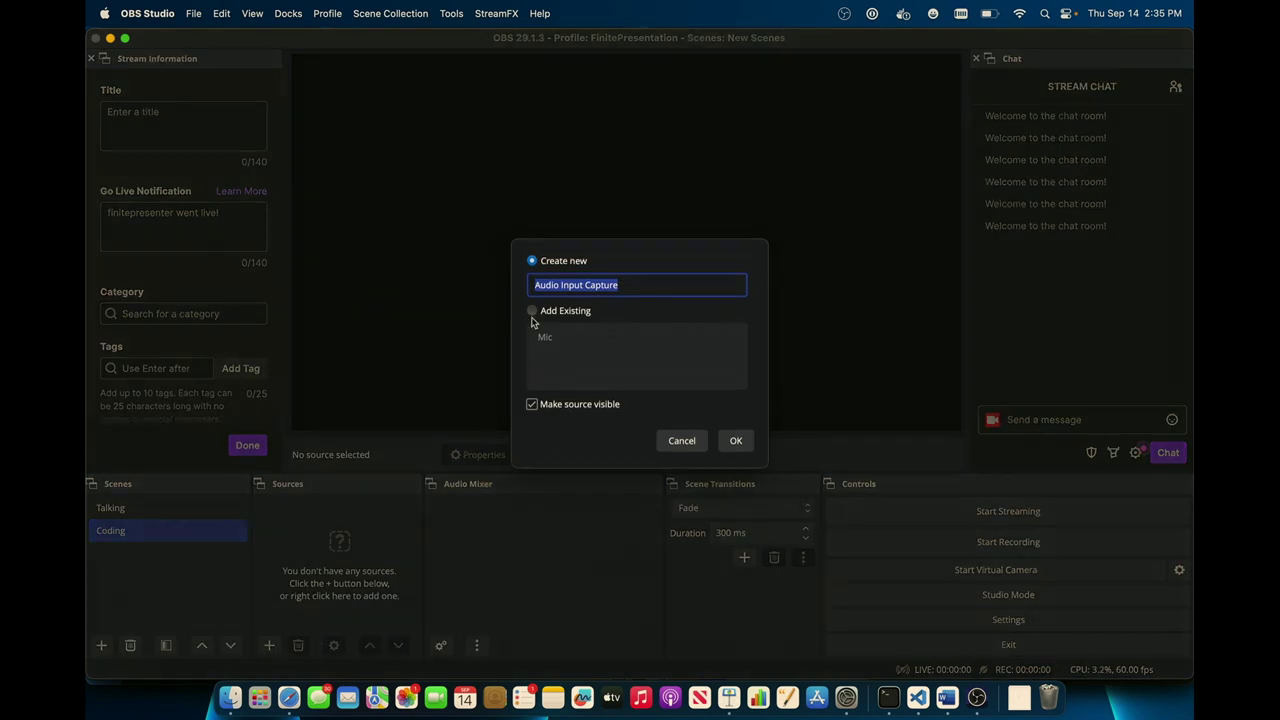
pyautogui.click(548, 316)
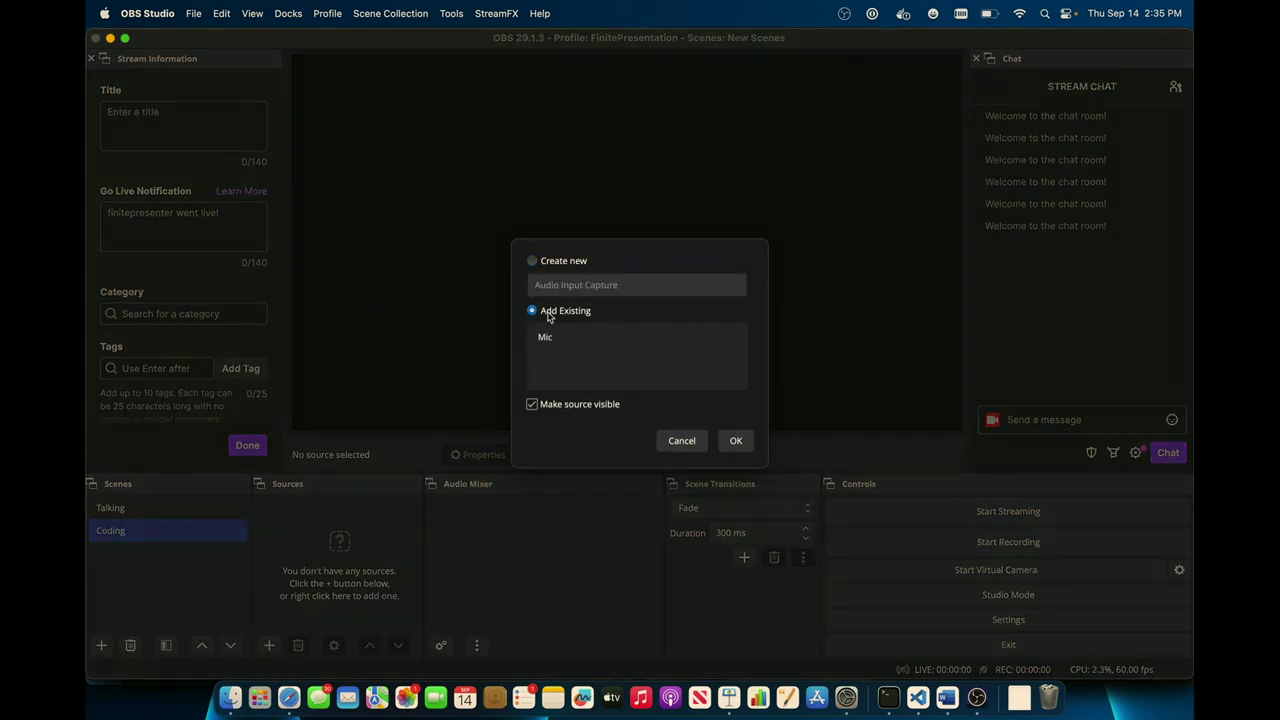
pyautogui.click(545, 337)
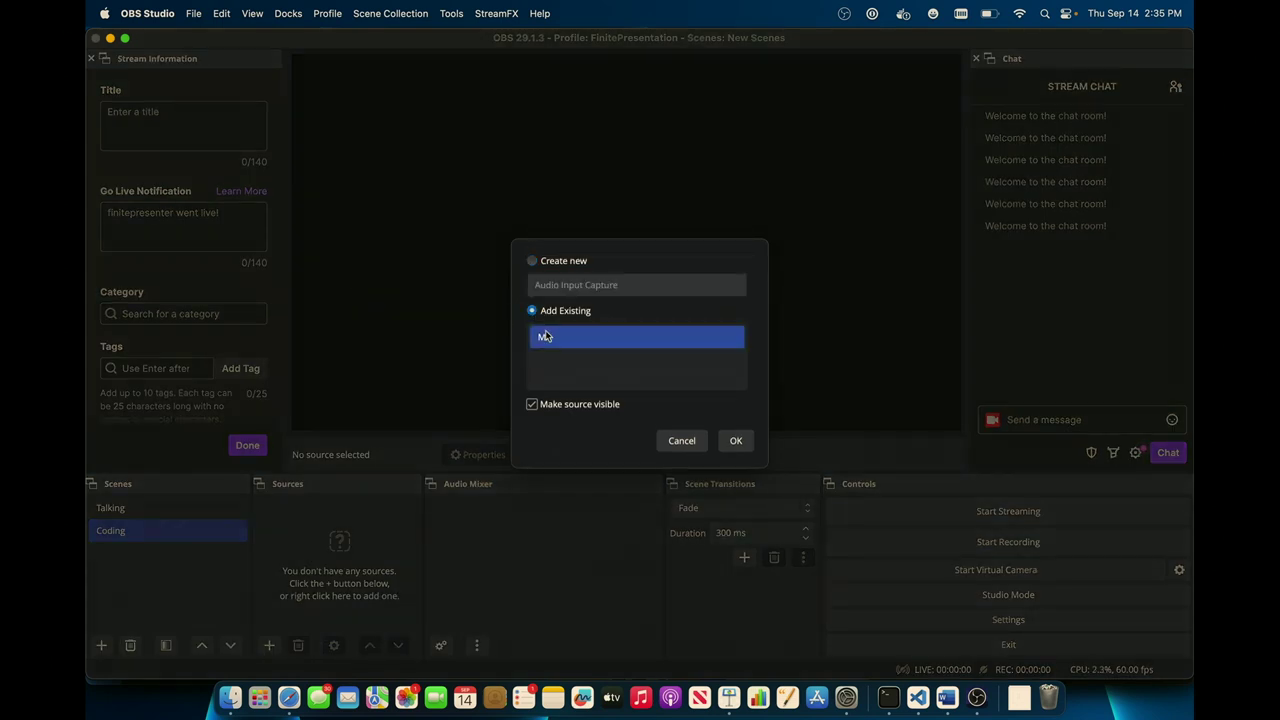
pyautogui.click(736, 440)
pyautogui.click(366, 522)
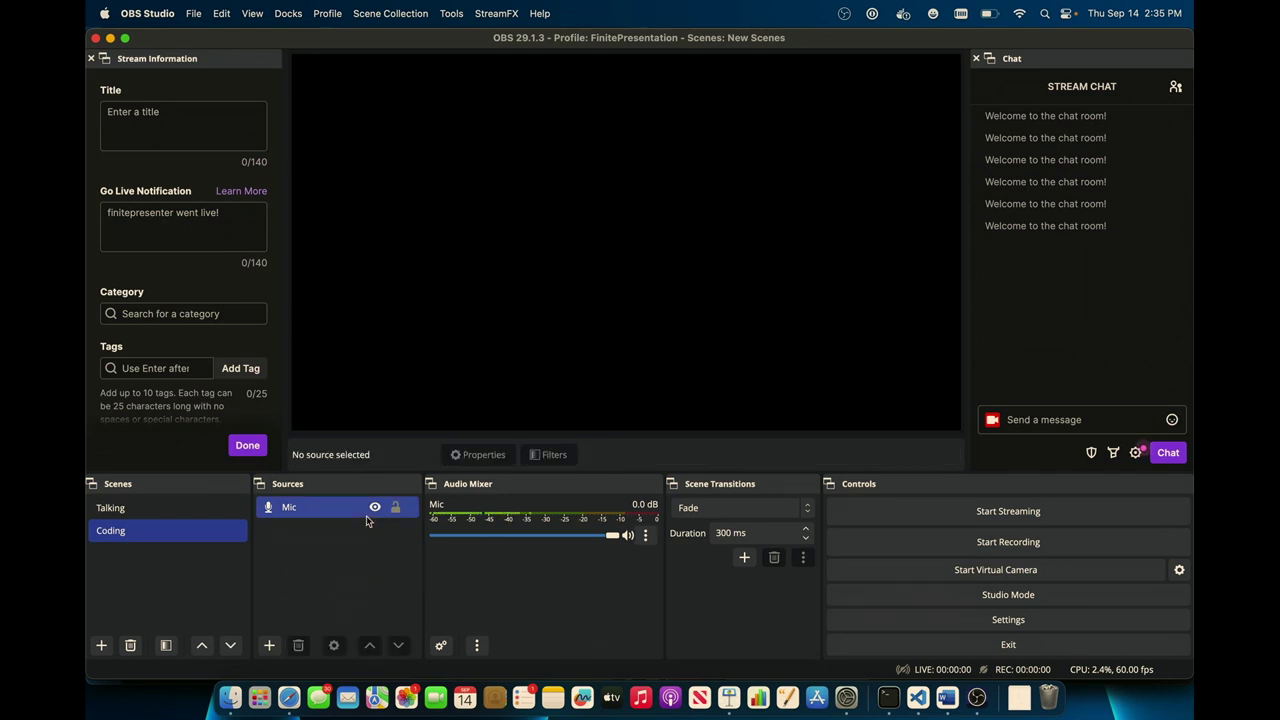
# Add the existing Webcam source to the Coding scene and shrink it into the lower-right corner of the canvas
pyautogui.click(269, 645)
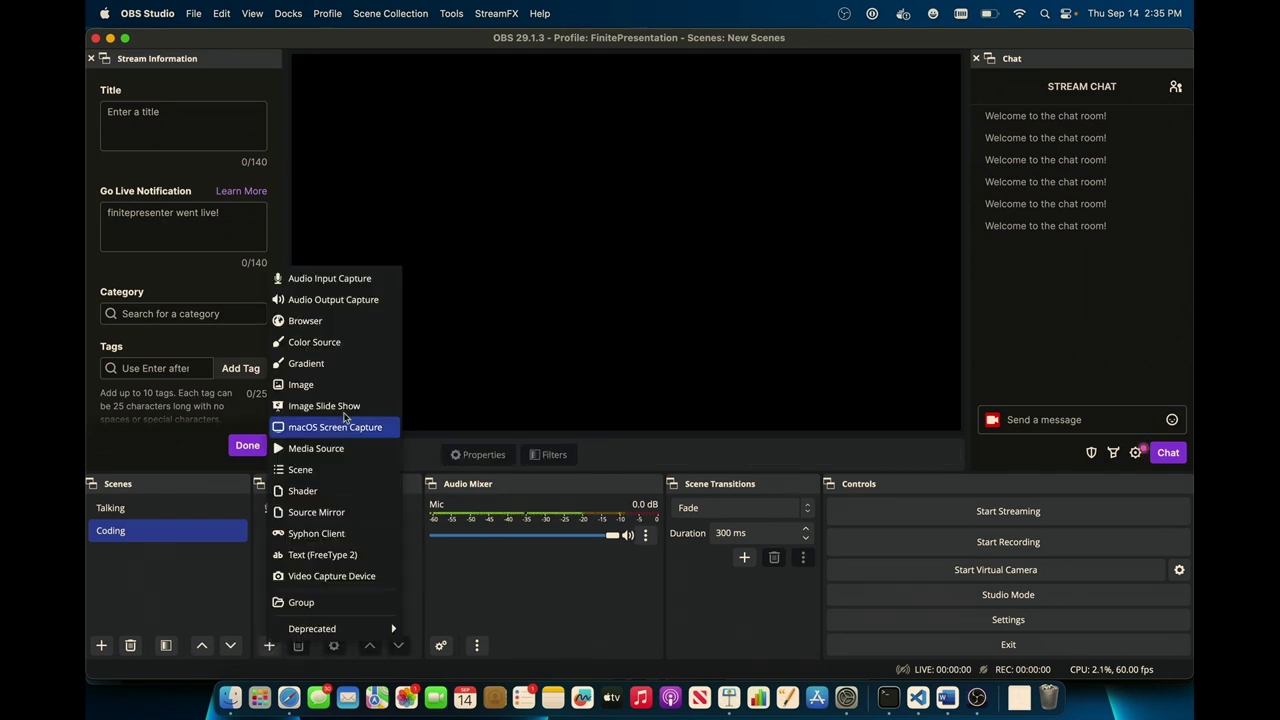
pyautogui.click(335, 576)
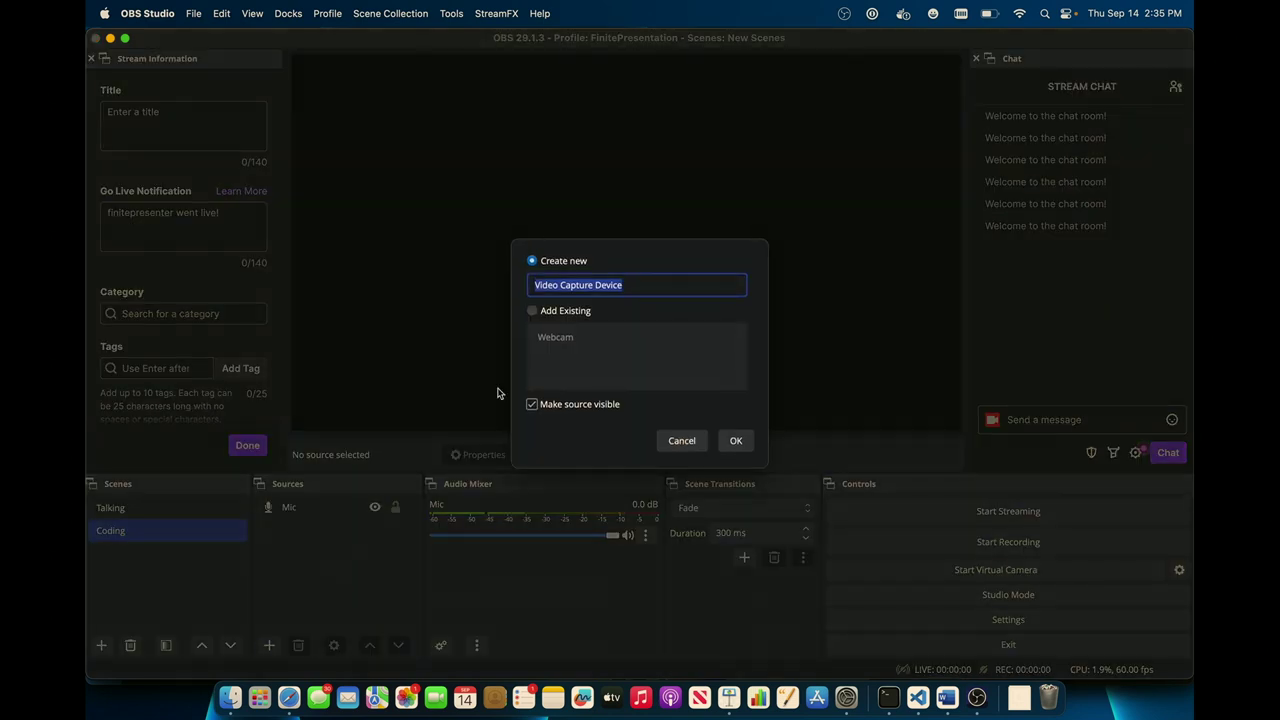
pyautogui.click(532, 311)
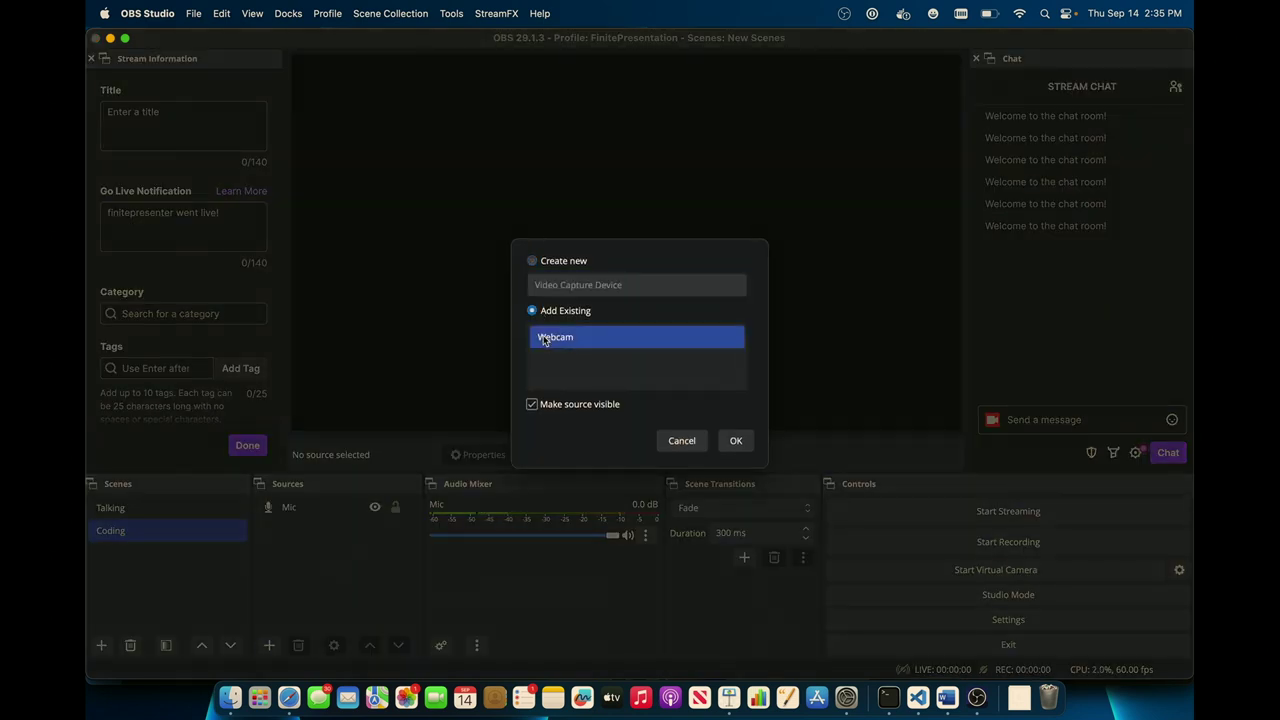
pyautogui.click(735, 440)
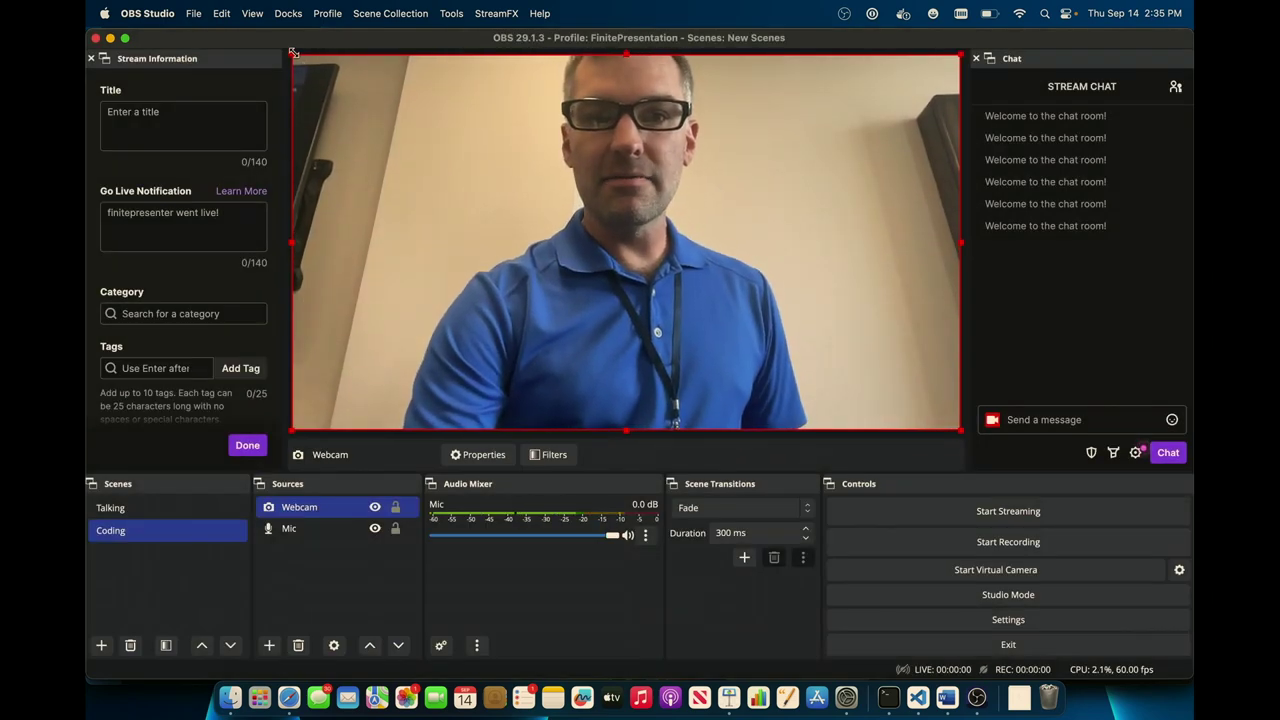
pyautogui.moveTo(292, 55); pyautogui.dragTo(763, 360)
pyautogui.click(665, 299)
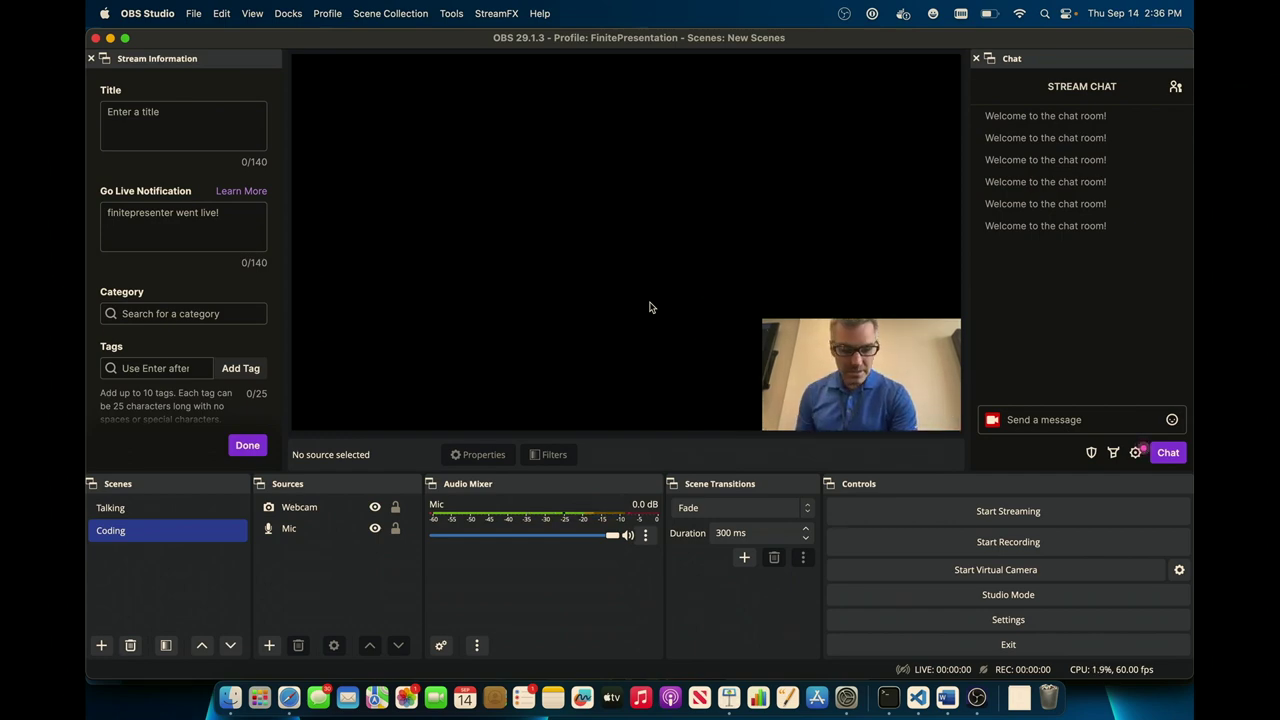
# Switch to Visual Studio Code to view the obs-stroke project window, and return to OBS Studio
pyautogui.press('super+Tab')
pyautogui.press('super+Tab')
pyautogui.press('super+Tab')
pyautogui.press('super+Tab')
pyautogui.press('super+Tab')
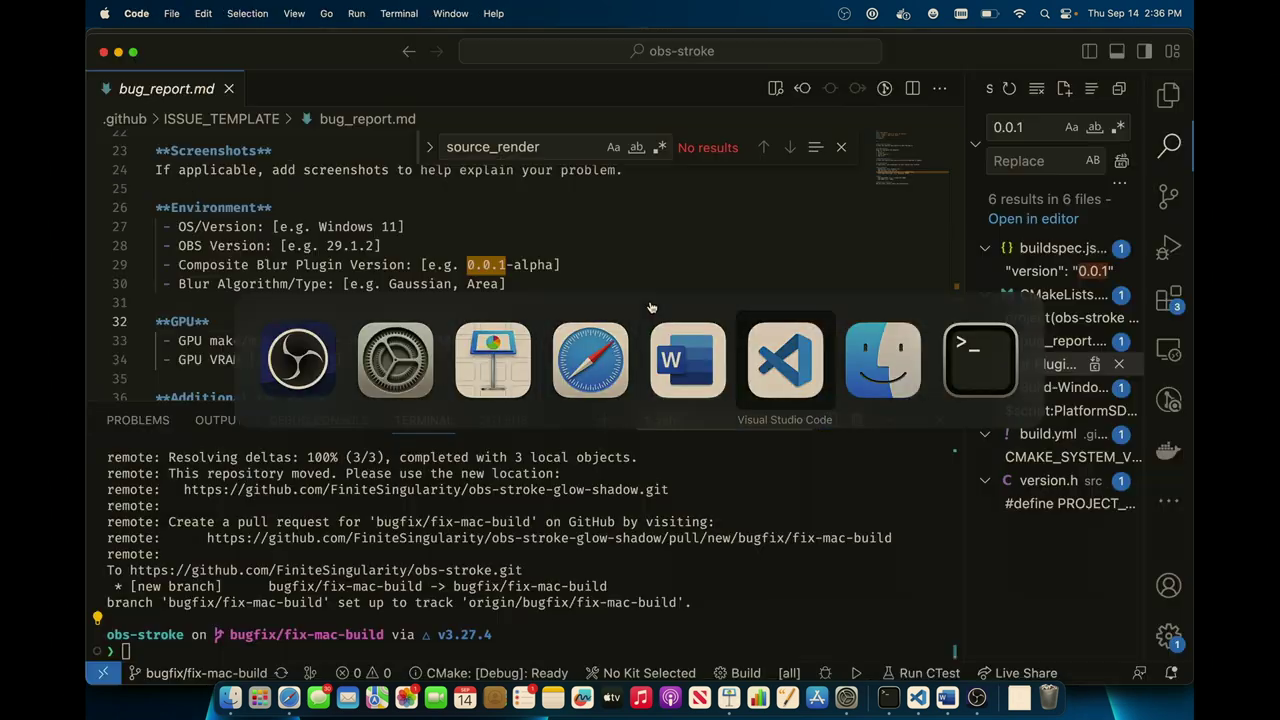
pyautogui.press('super+Tab')
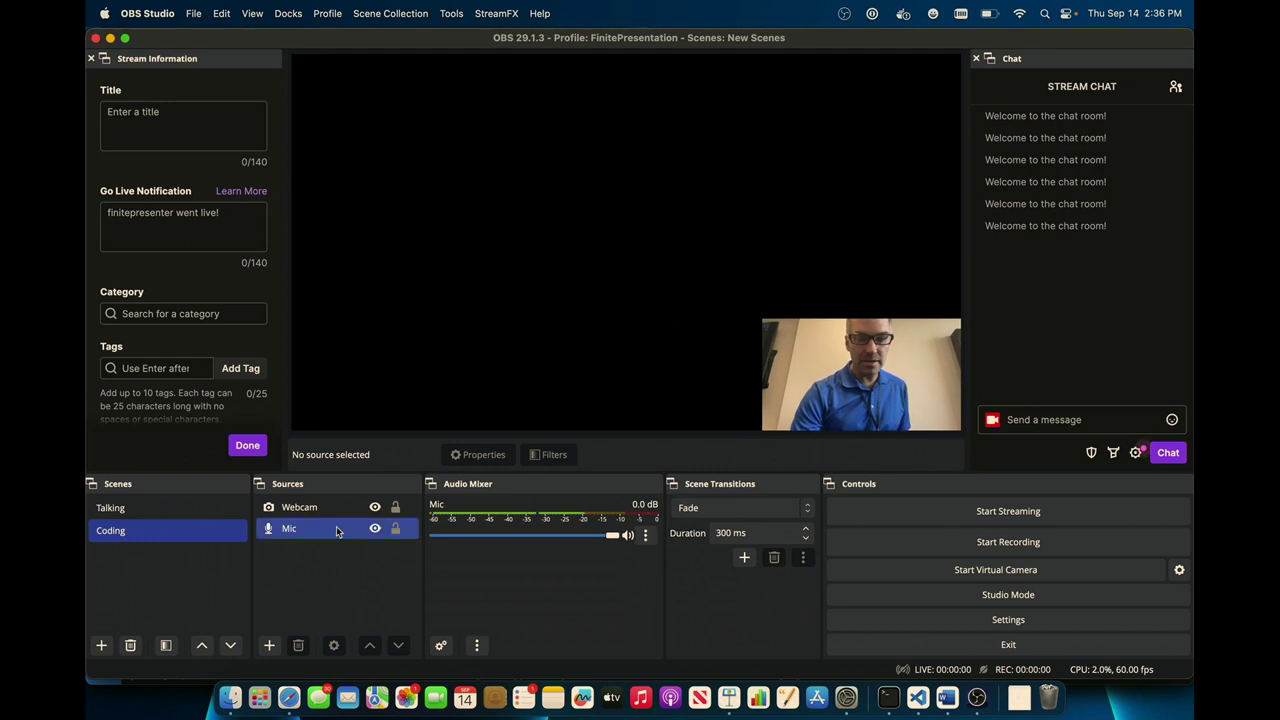
# Add a new macOS Screen Capture source to the Coding scene, keeping its default name and visibility
pyautogui.click(269, 646)
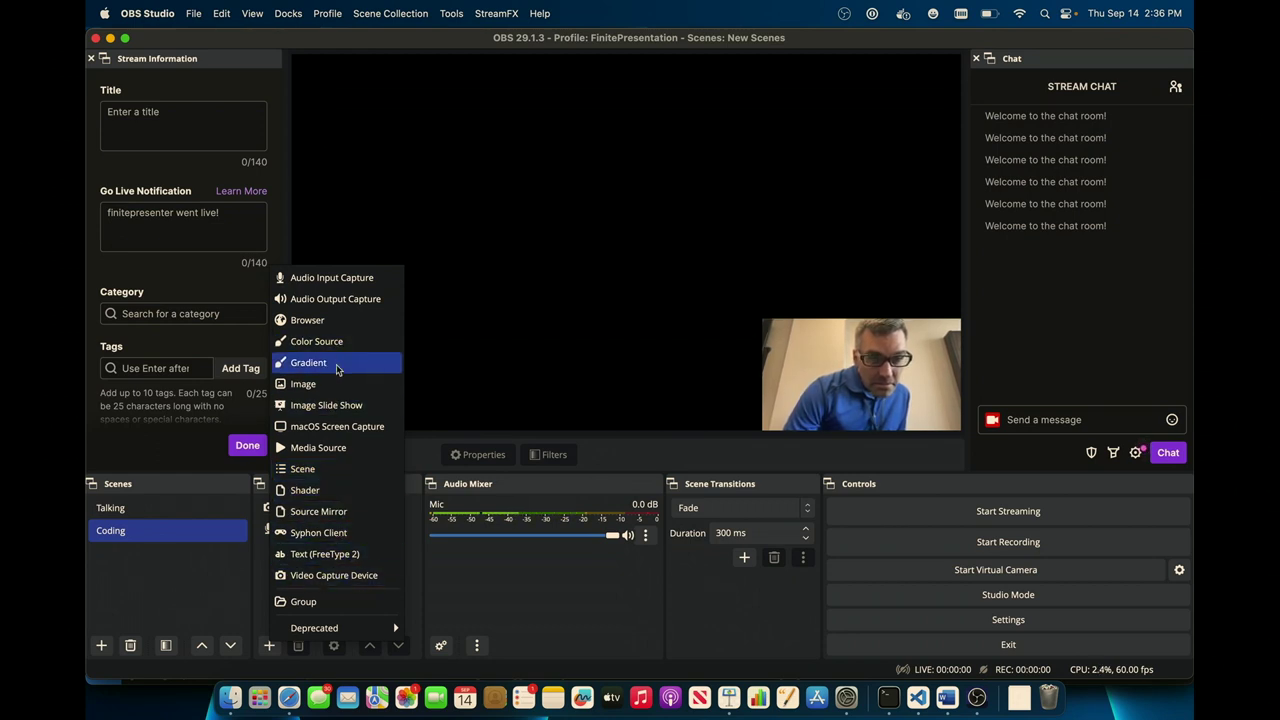
pyautogui.click(341, 426)
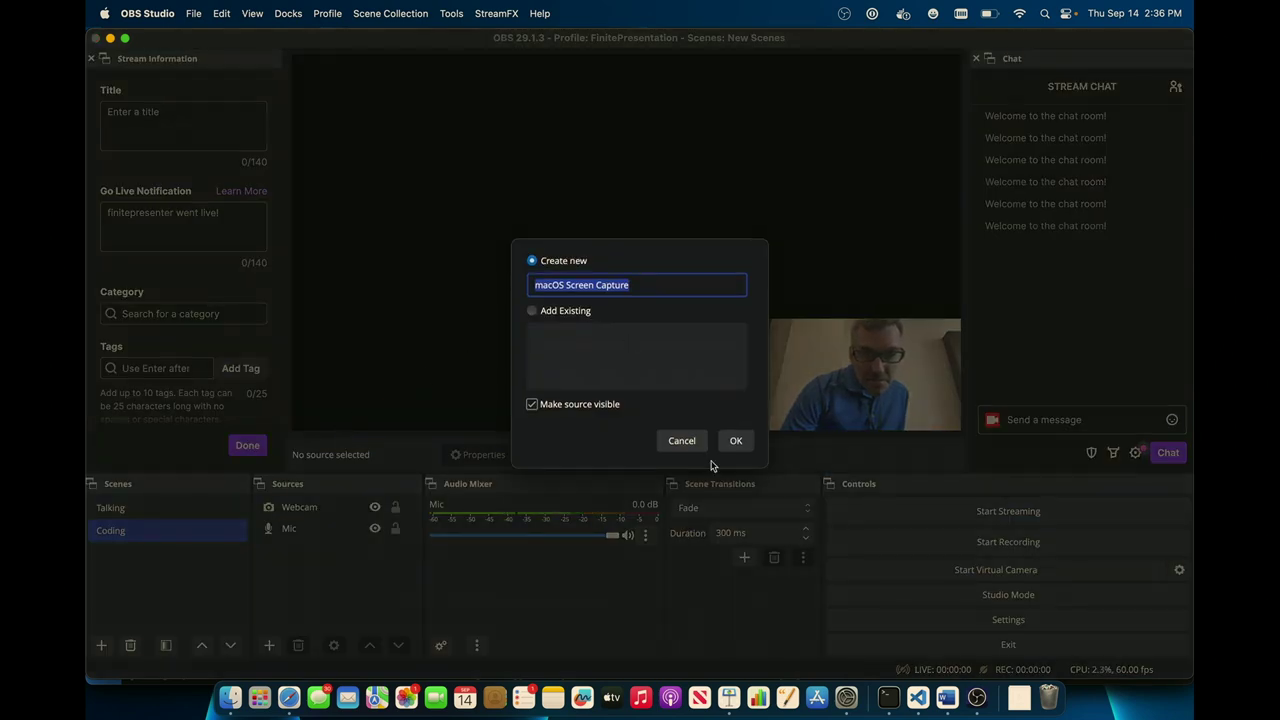
pyautogui.click(736, 442)
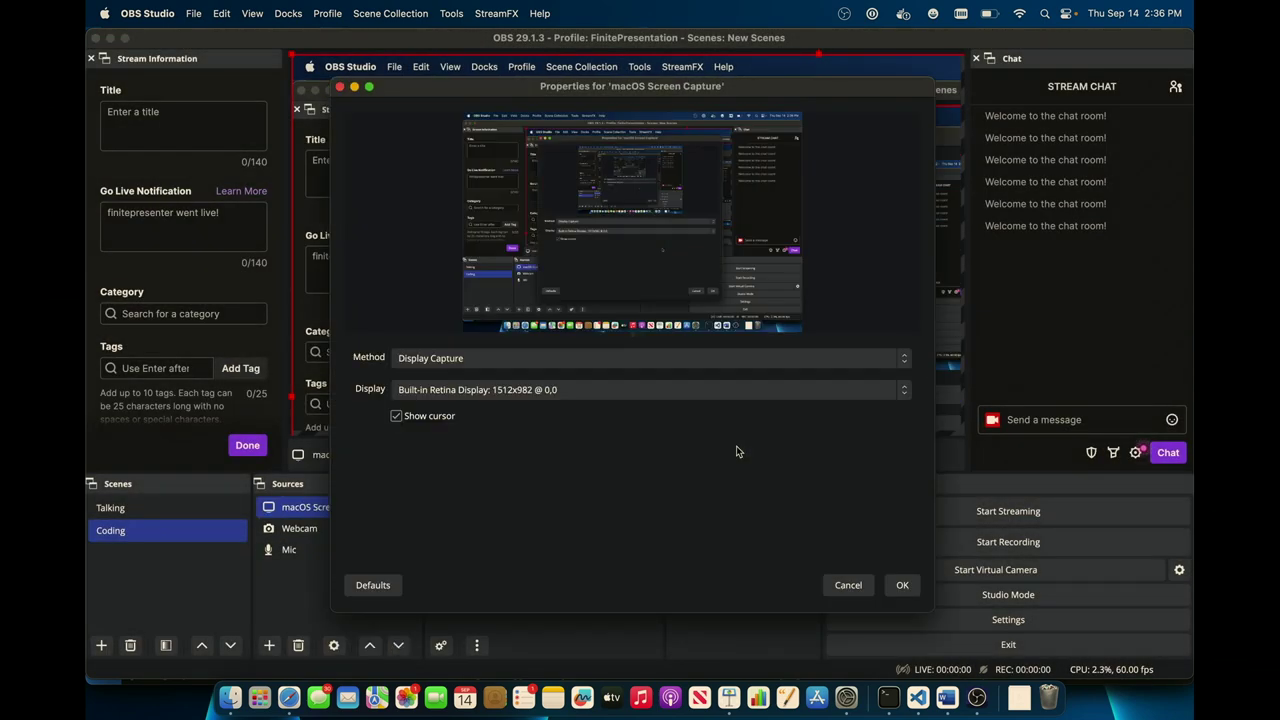
# Set the screen capture's method to Window Capture and its window to "[Code] bug_report.md — obs-stroke", and accept the properties
pyautogui.click(692, 362)
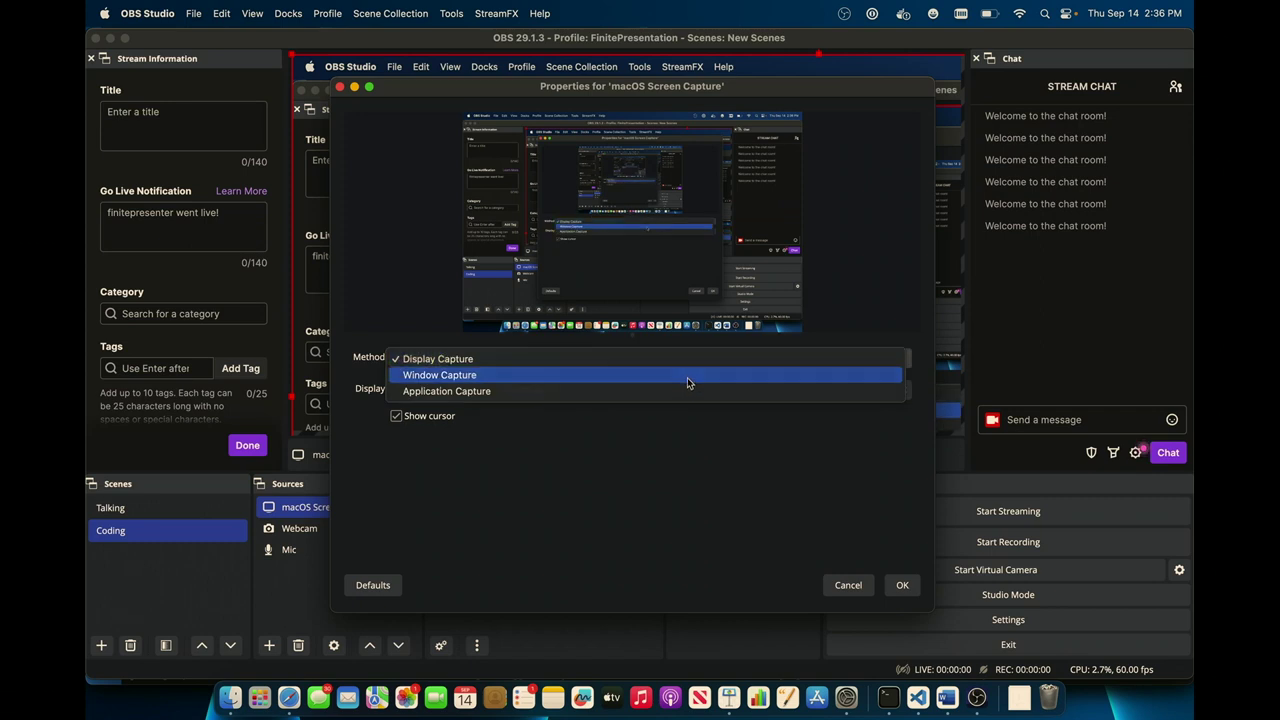
pyautogui.click(687, 376)
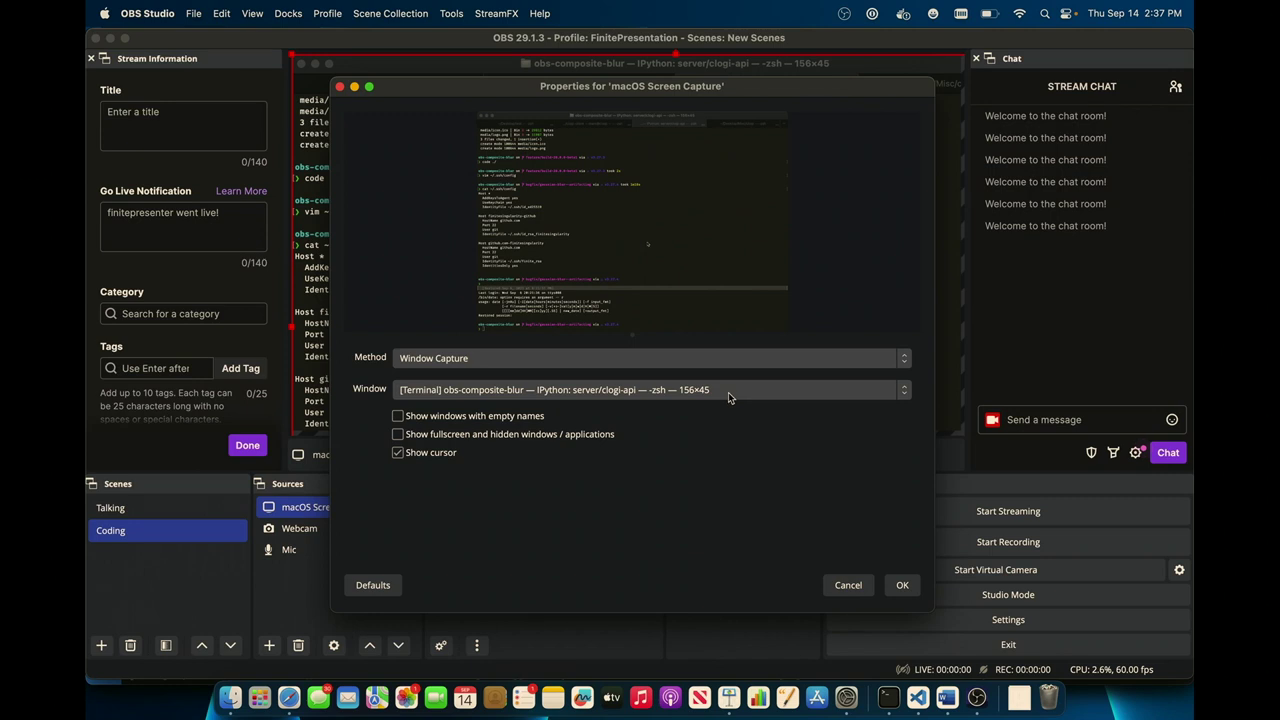
pyautogui.click(728, 392)
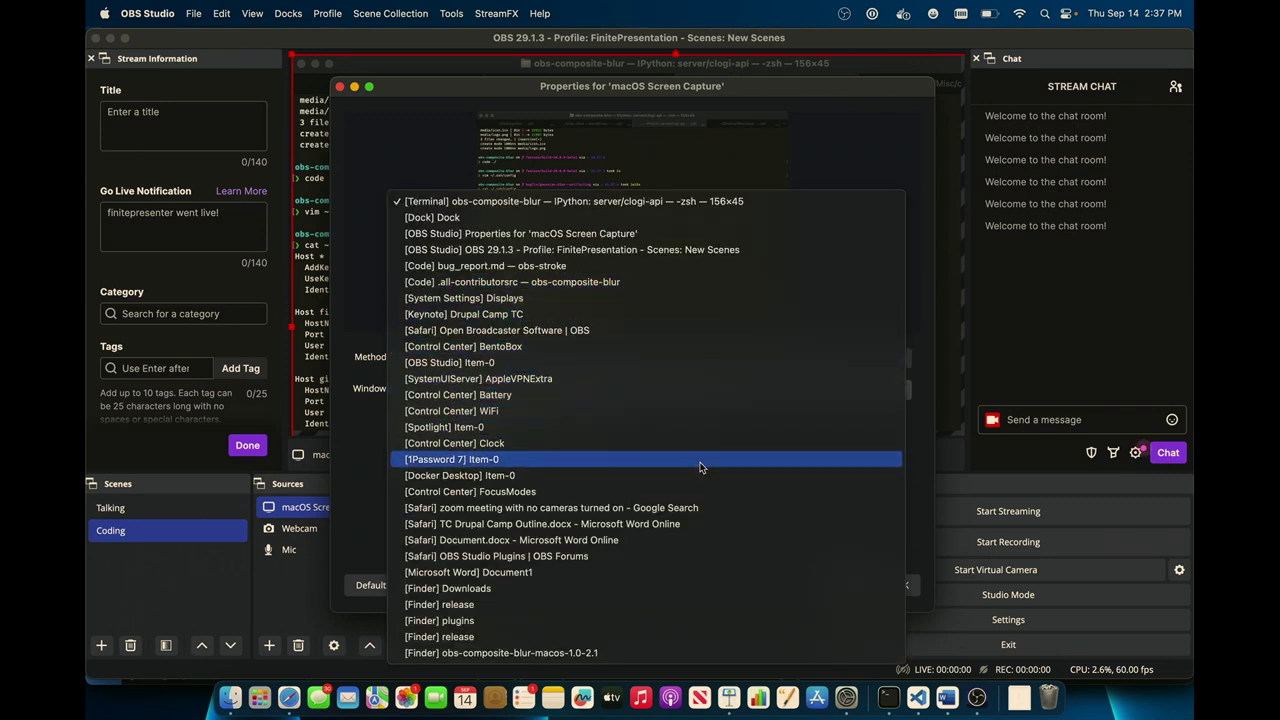
pyautogui.click(723, 265)
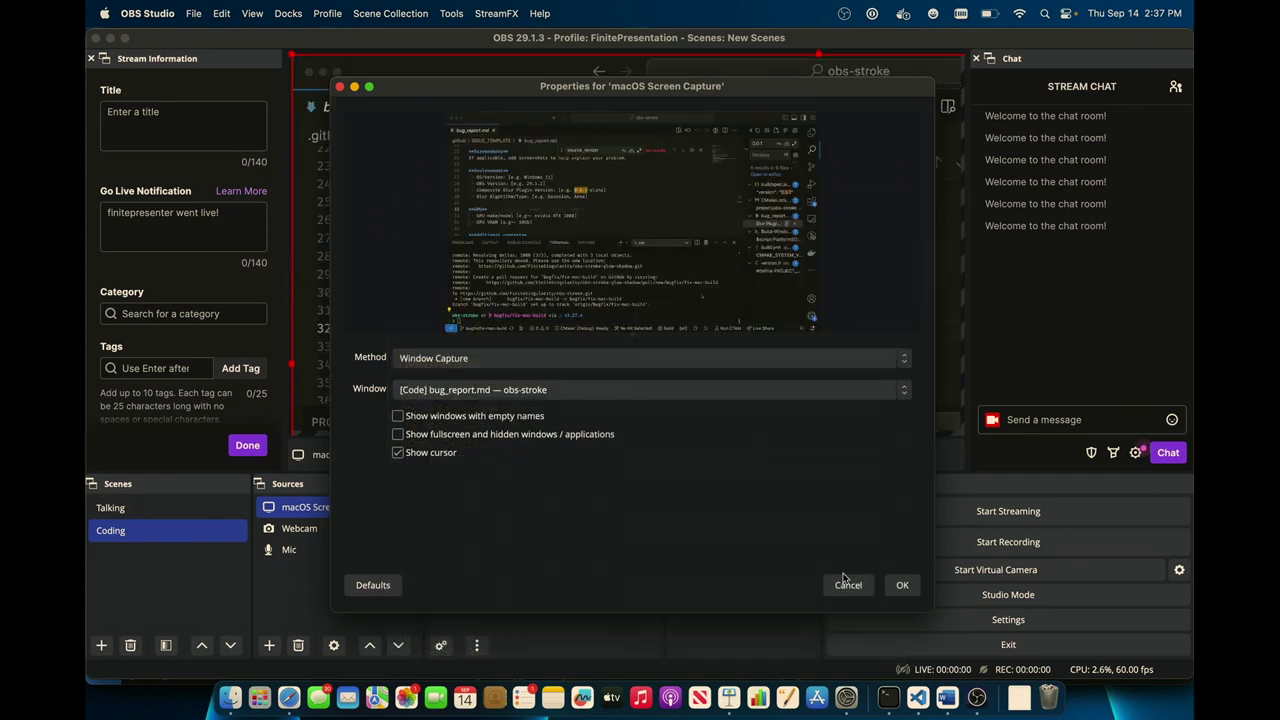
pyautogui.click(903, 588)
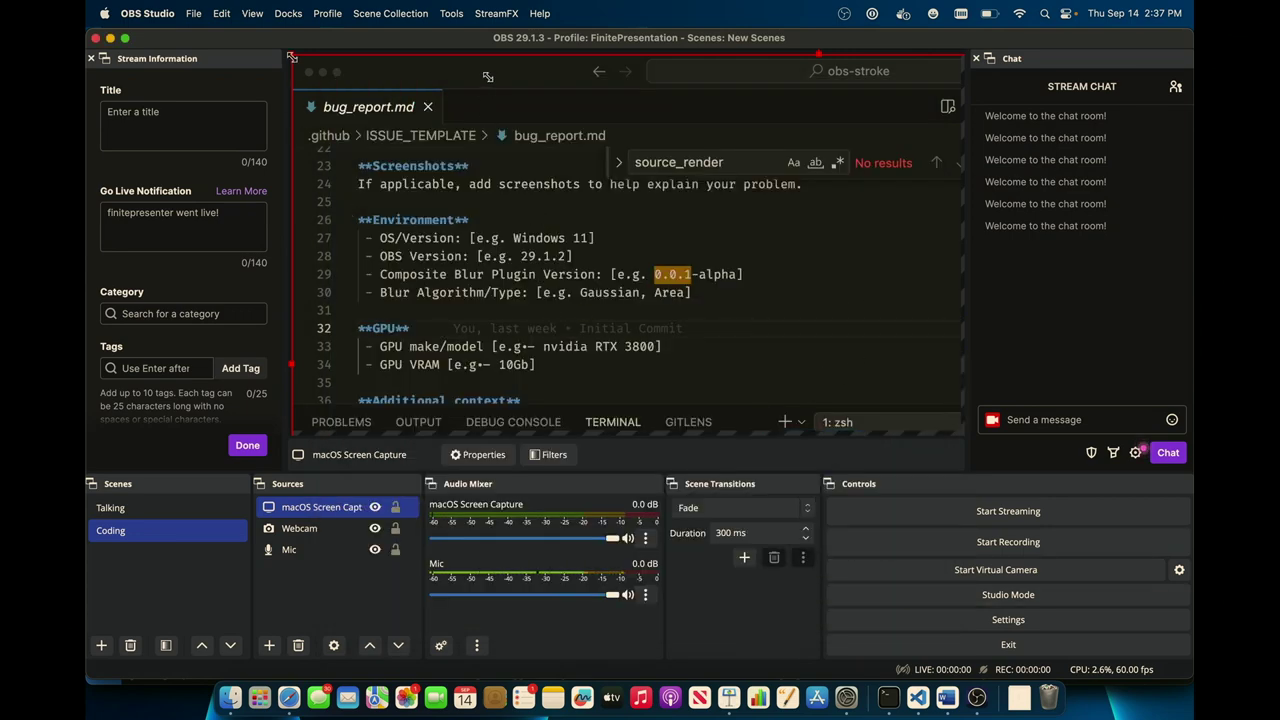
# Scale the screen capture down to the canvas width and move it below Webcam and above Mic in the source order
pyautogui.moveTo(292, 57); pyautogui.dragTo(364, 52)
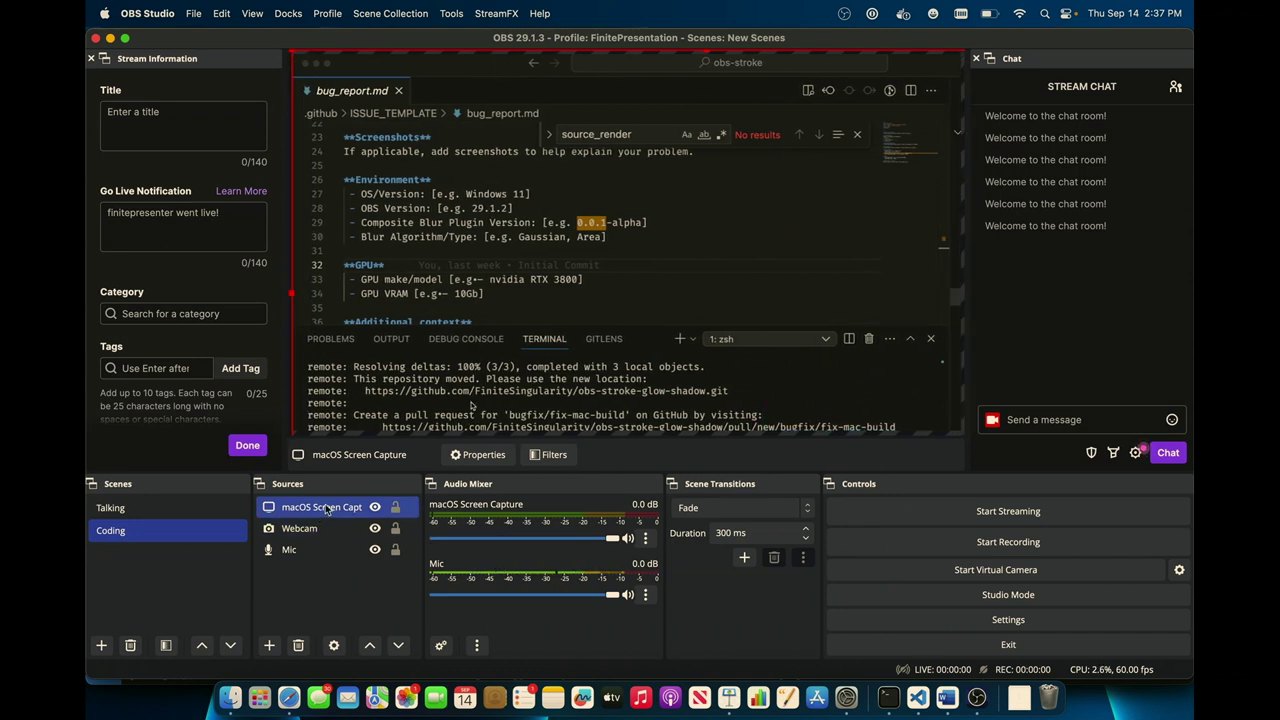
pyautogui.moveTo(326, 510); pyautogui.dragTo(318, 549)
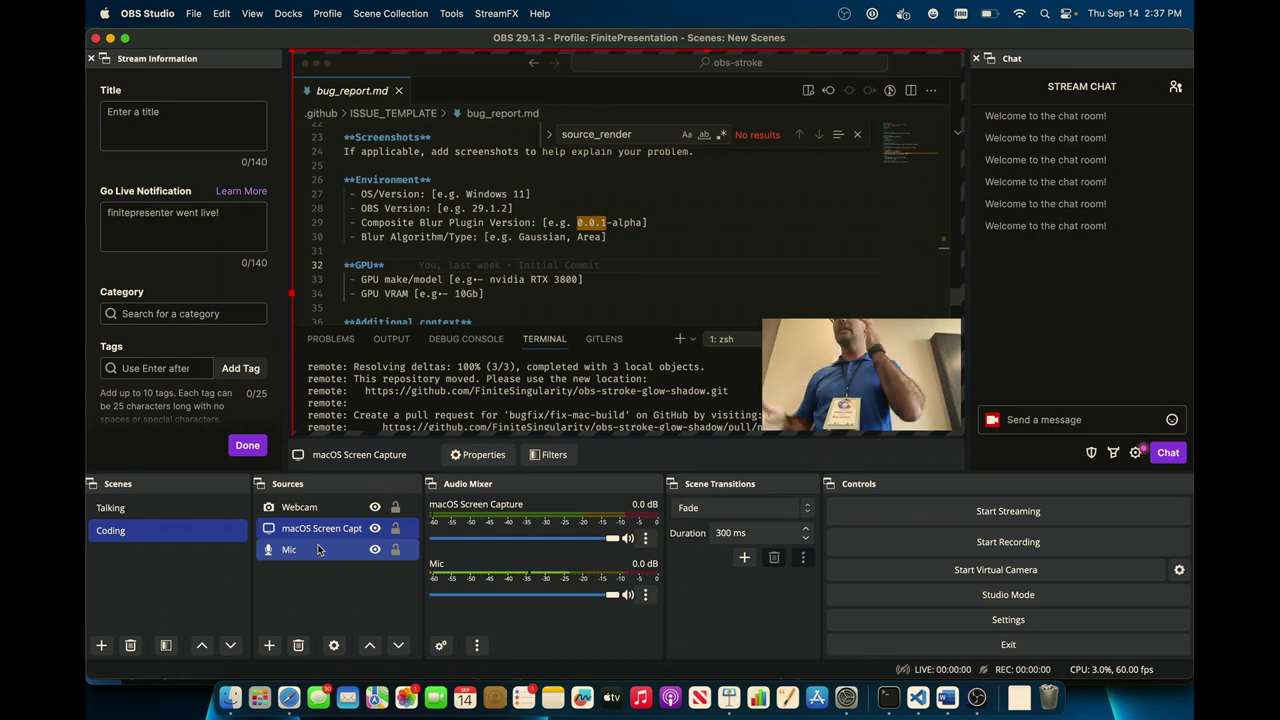
# Switch to Visual Studio Code to compare the bug_report.md window with its capture, and return to OBS Studio
pyautogui.press('super+Tab')
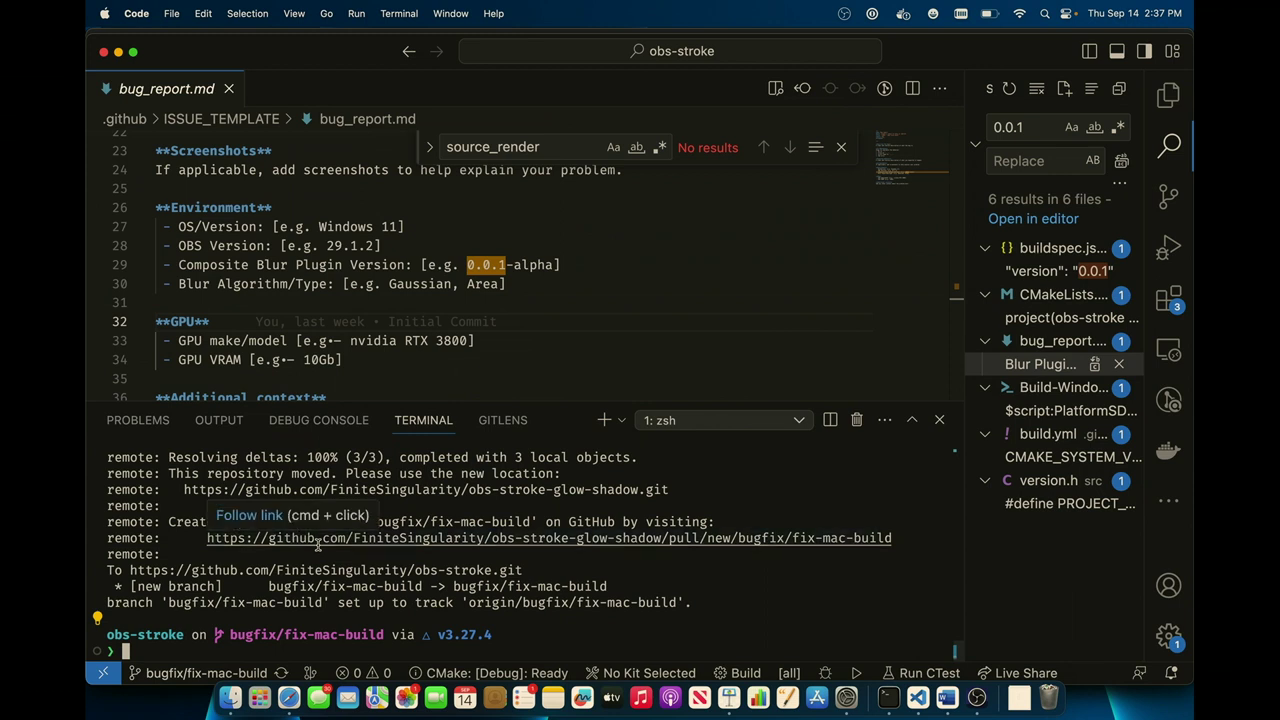
pyautogui.press('super+Tab')
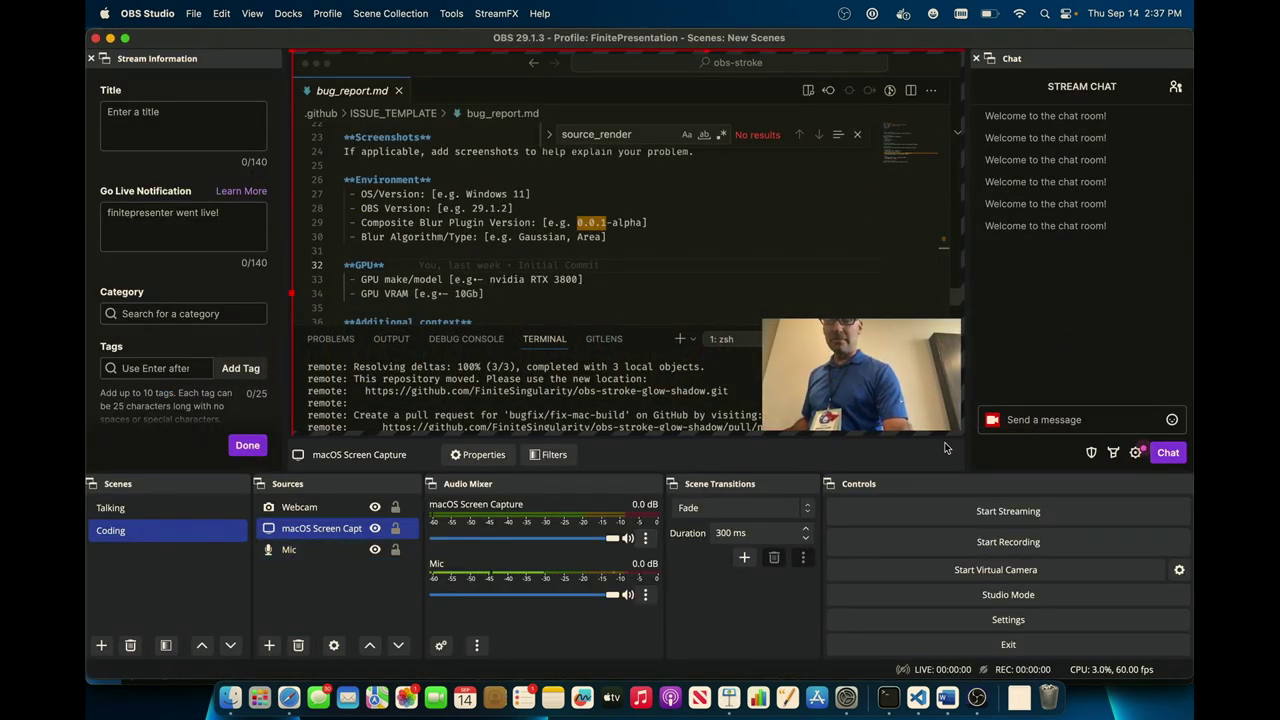
pyautogui.click(938, 513)
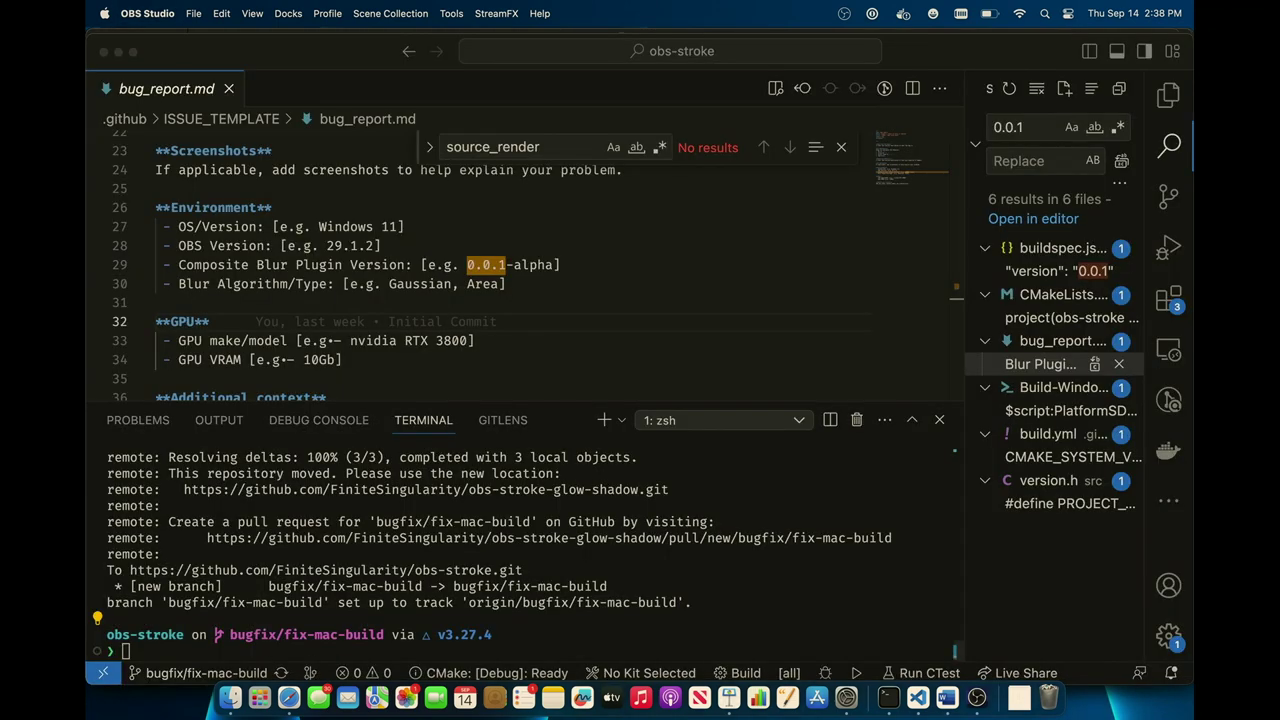
# Switch to the Keynote presentation to show the closing "Thank you! Any Questions?" slide
pyautogui.press('super+Tab')
pyautogui.press('Tab')
pyautogui.press('Tab')
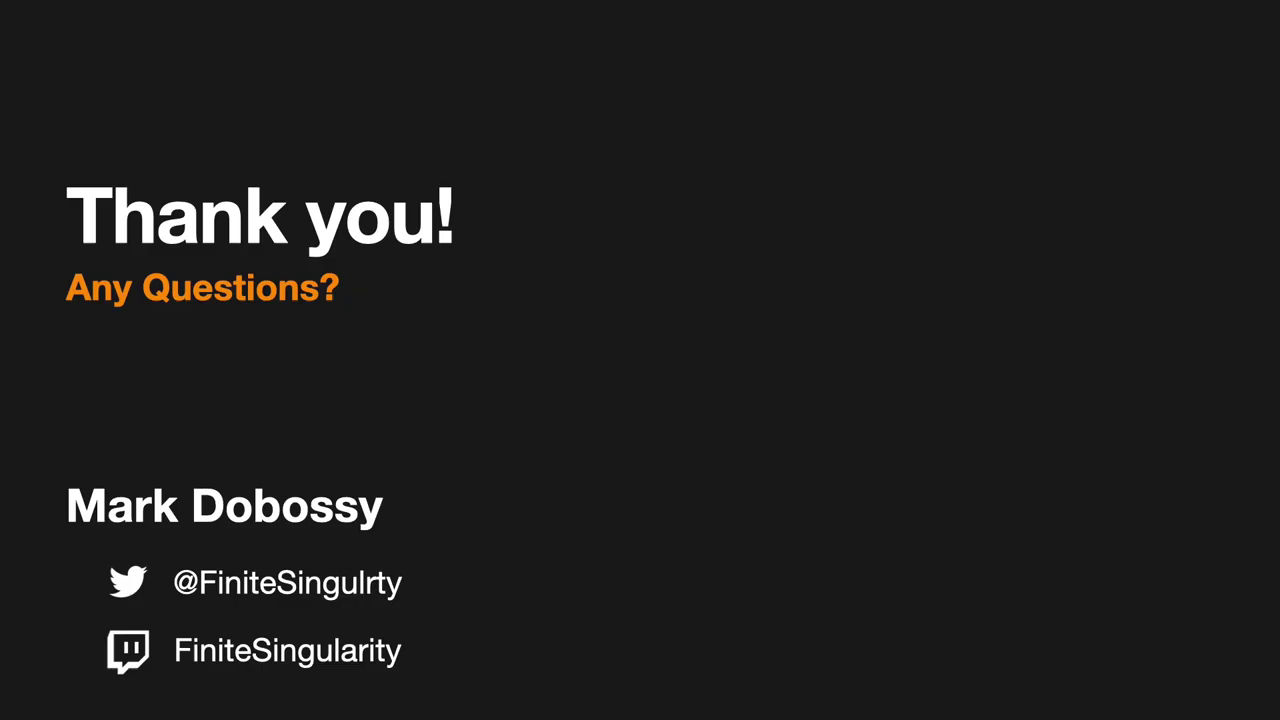